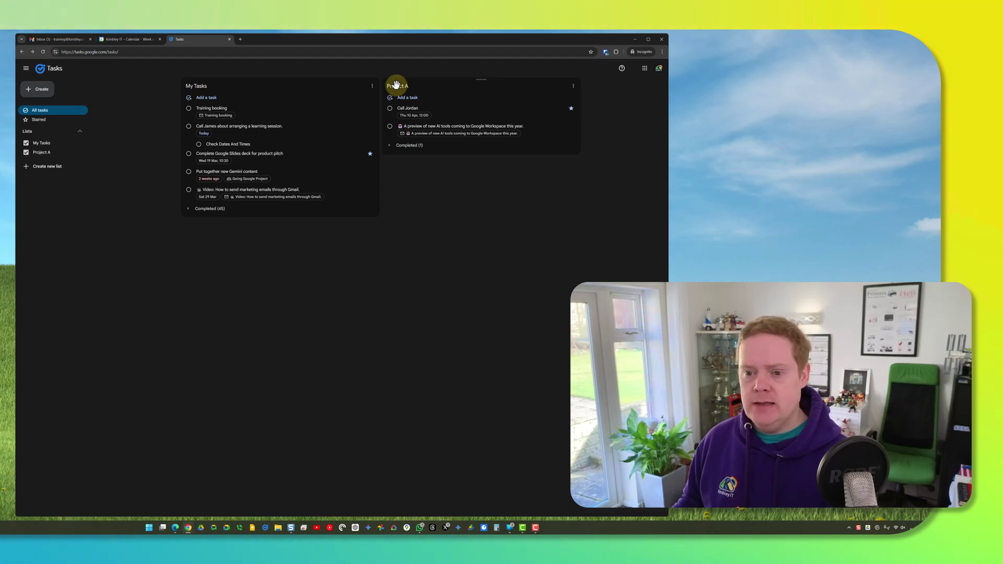
- Create a new task list named 'Content Creation'
click(47, 166)
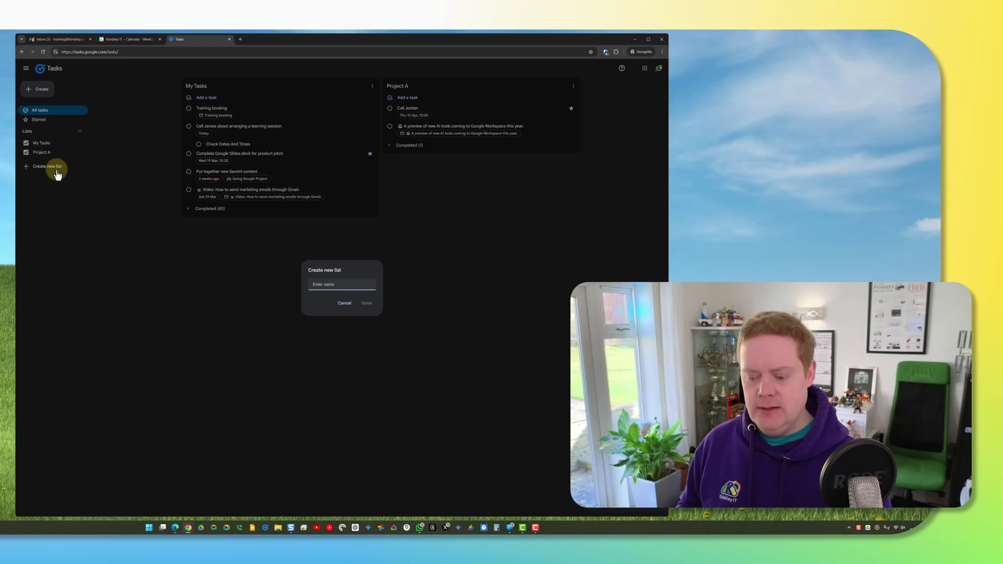
text(Content Creation)
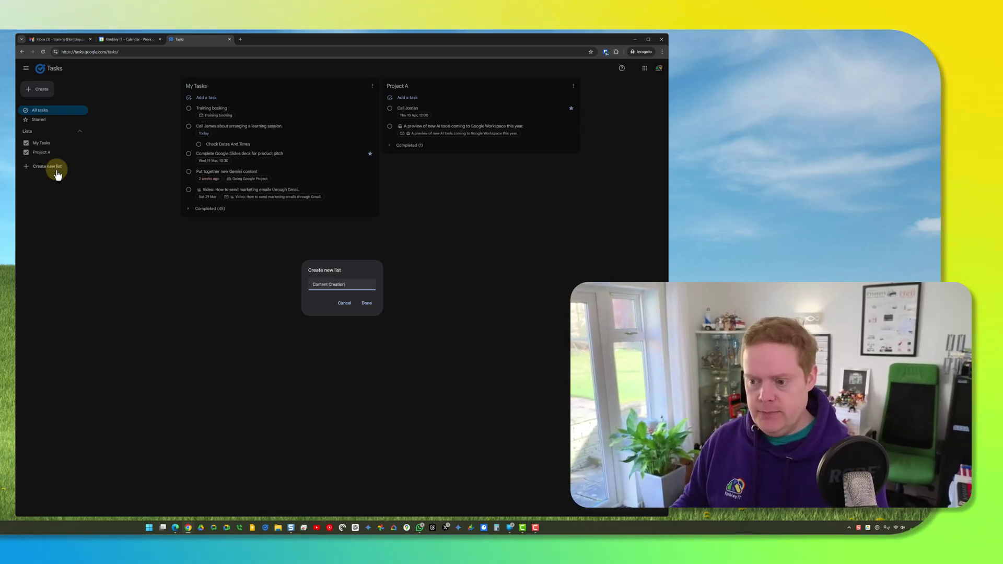
click(367, 303)
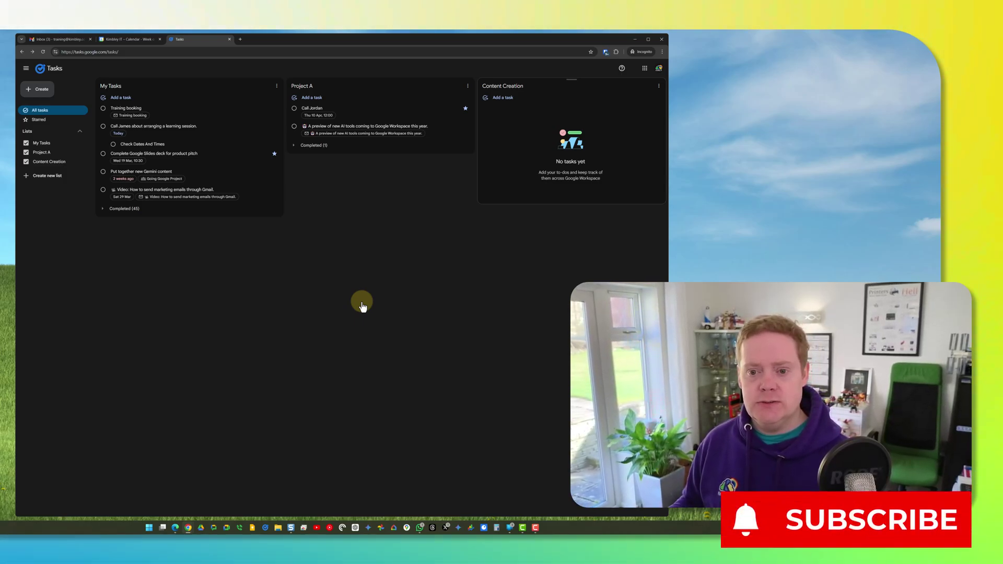
click(40, 99)
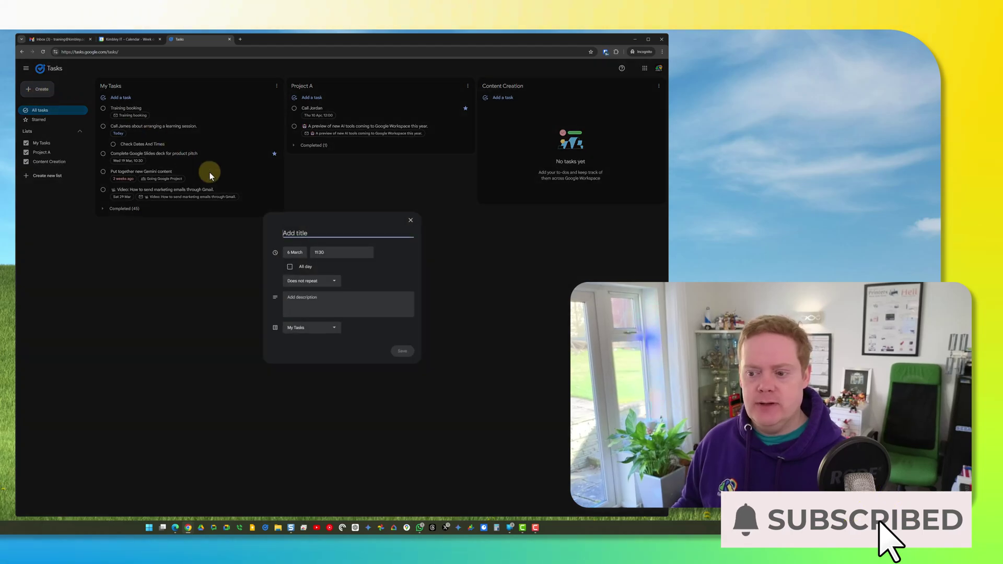
click(314, 329)
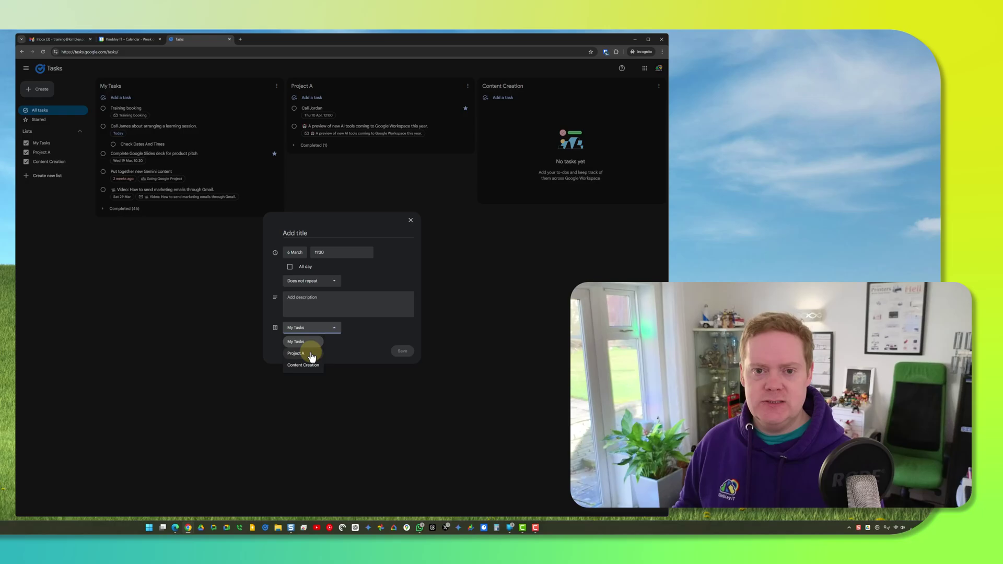
click(410, 220)
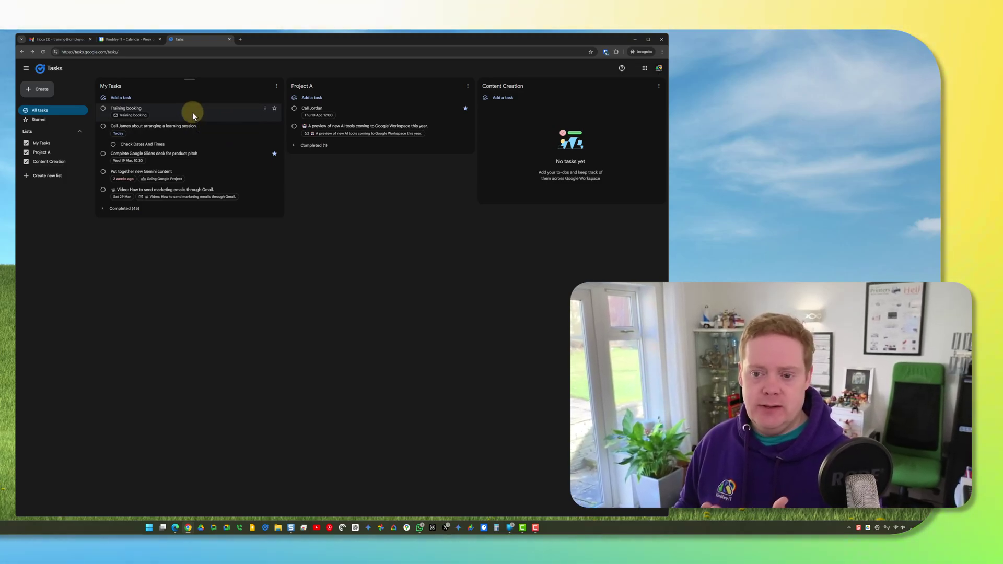
- Move Training booking below Check Dates And Times, then look through the My Tasks and task option menus
drag(190, 114, 188, 134)
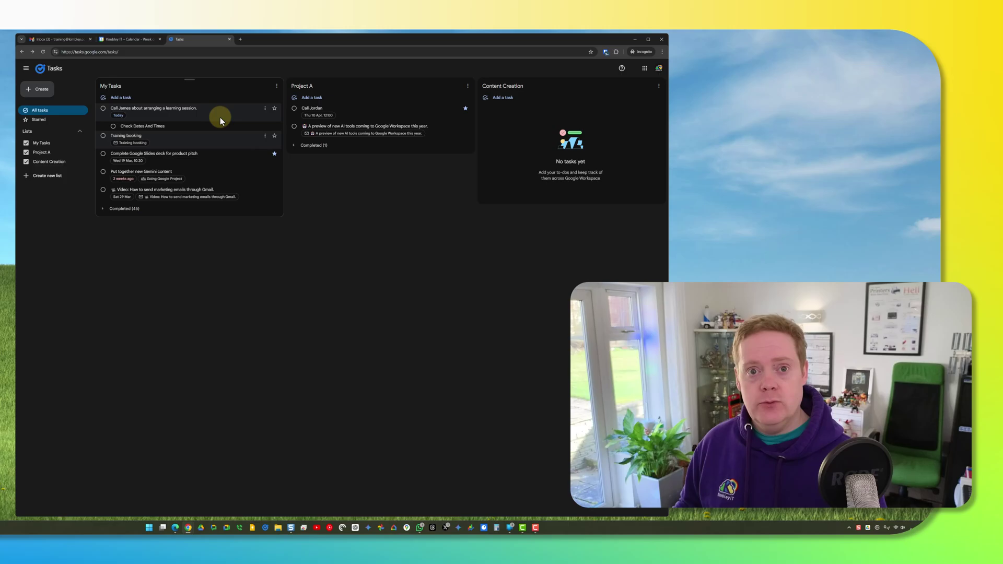
click(277, 87)
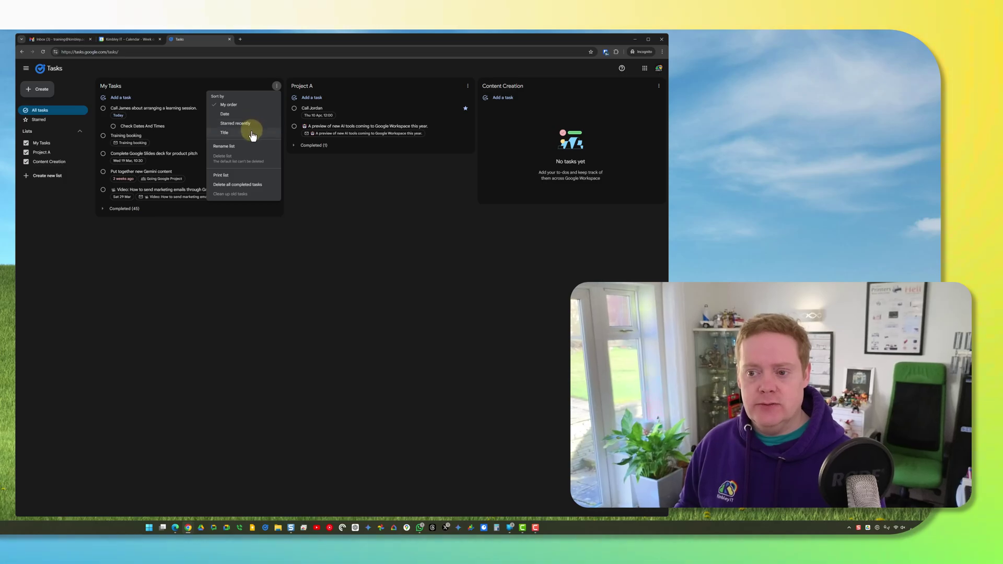
click(320, 181)
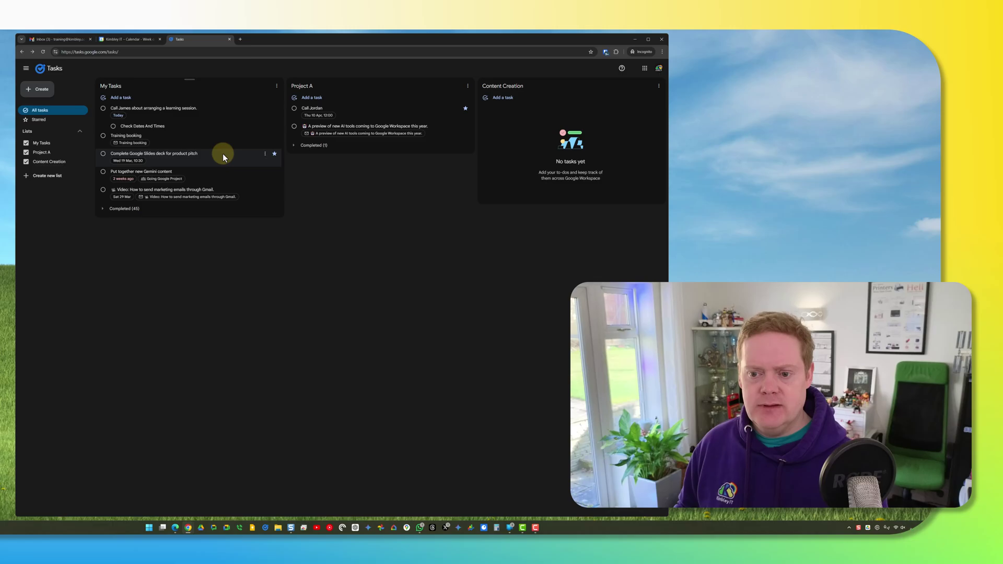
click(265, 137)
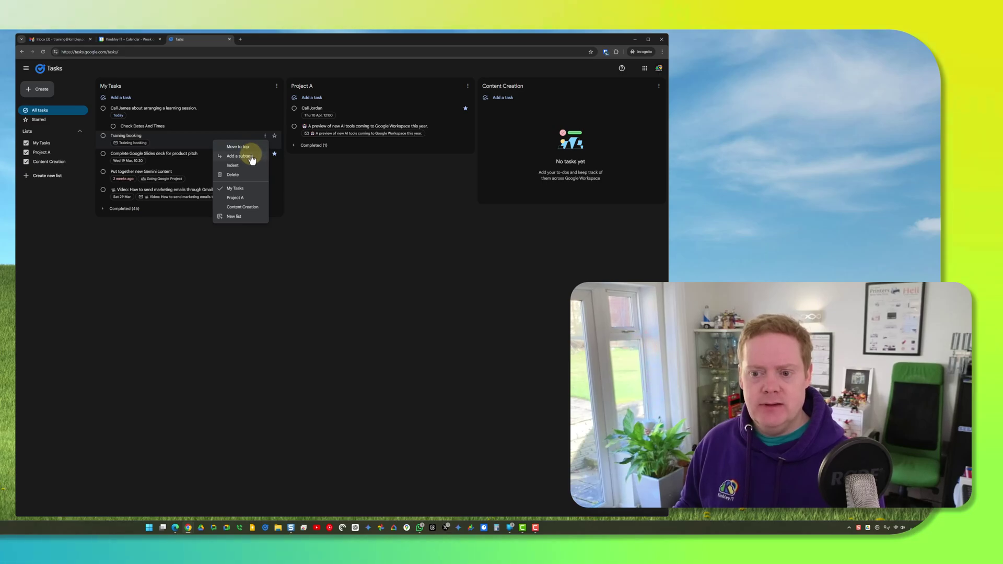
click(309, 174)
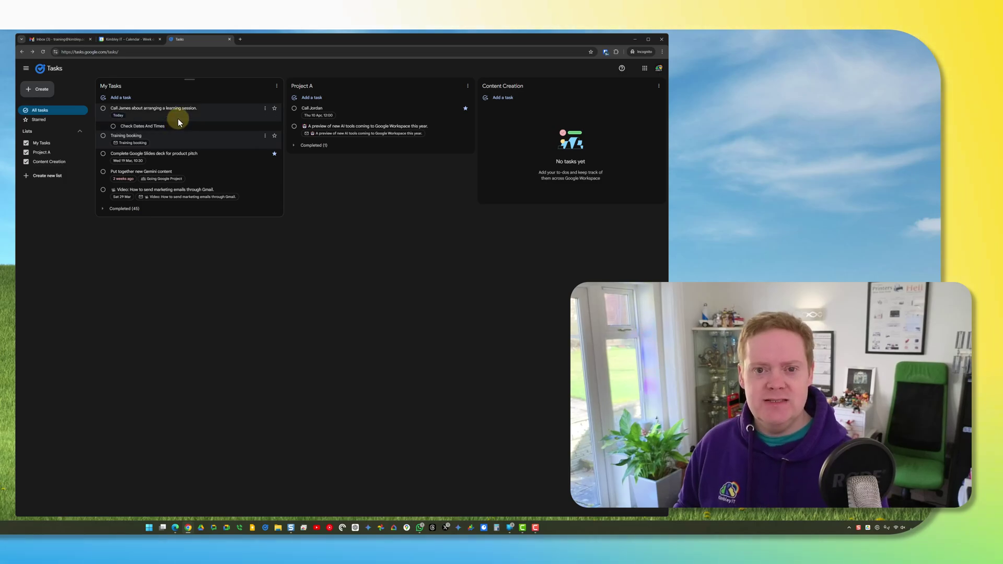
click(277, 86)
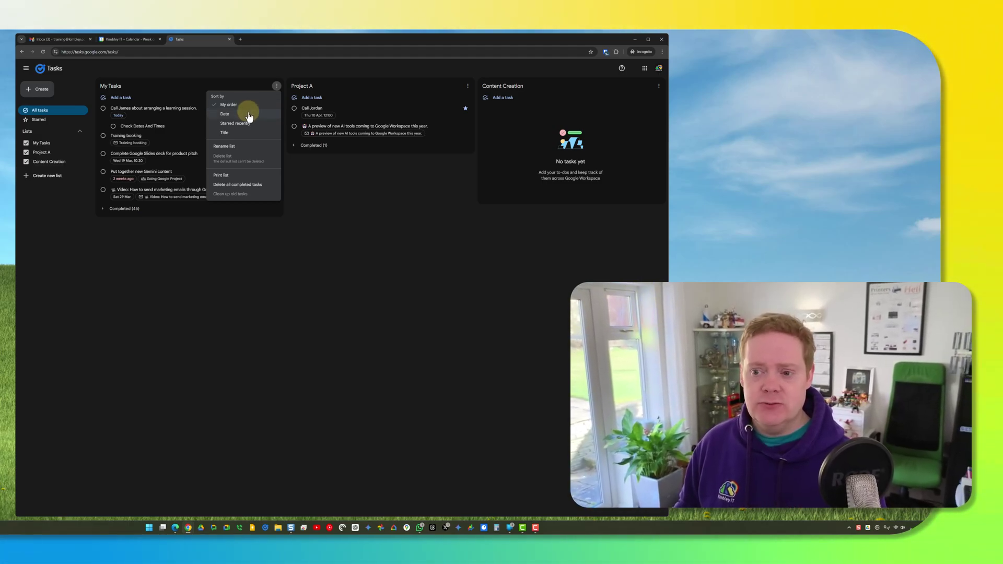
click(249, 114)
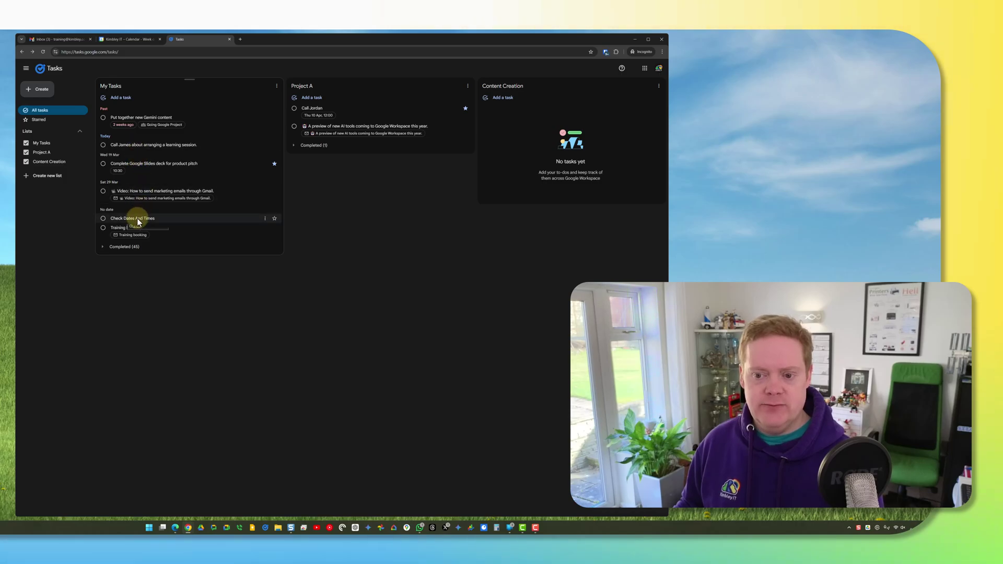
click(277, 85)
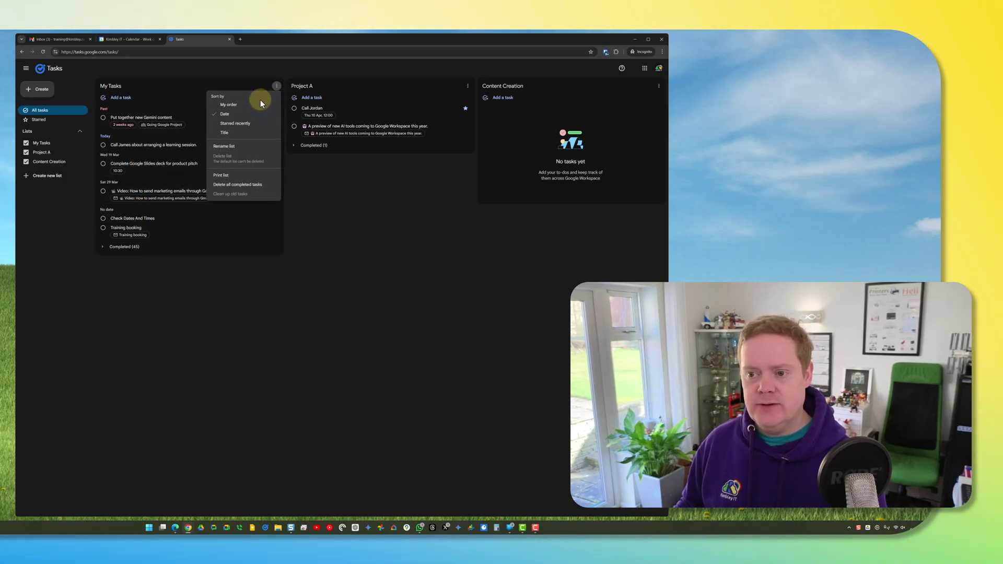
click(253, 108)
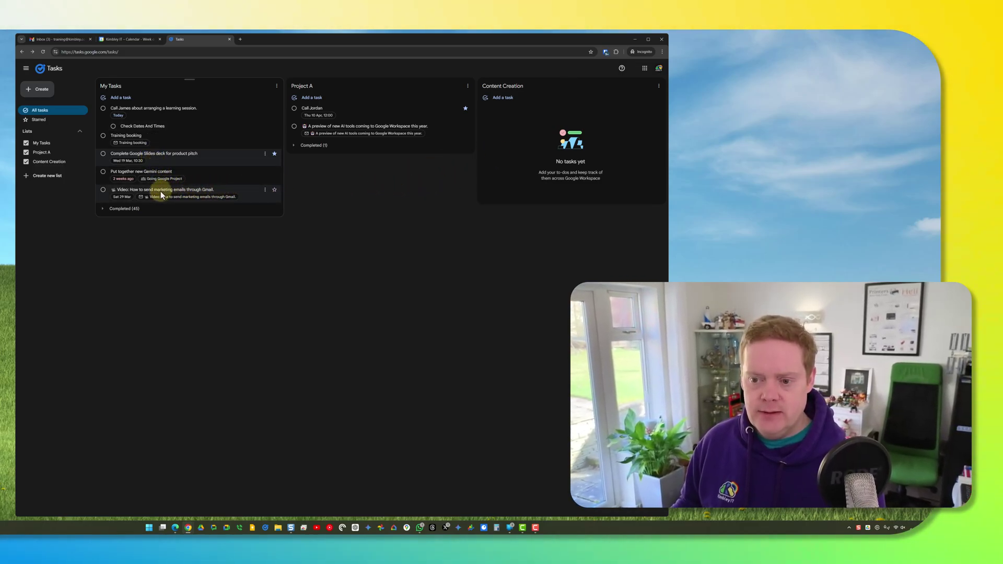
- Drag the 'Video: How to send marketing emails through Gmail' task into the Content Creation list
drag(161, 192, 532, 134)
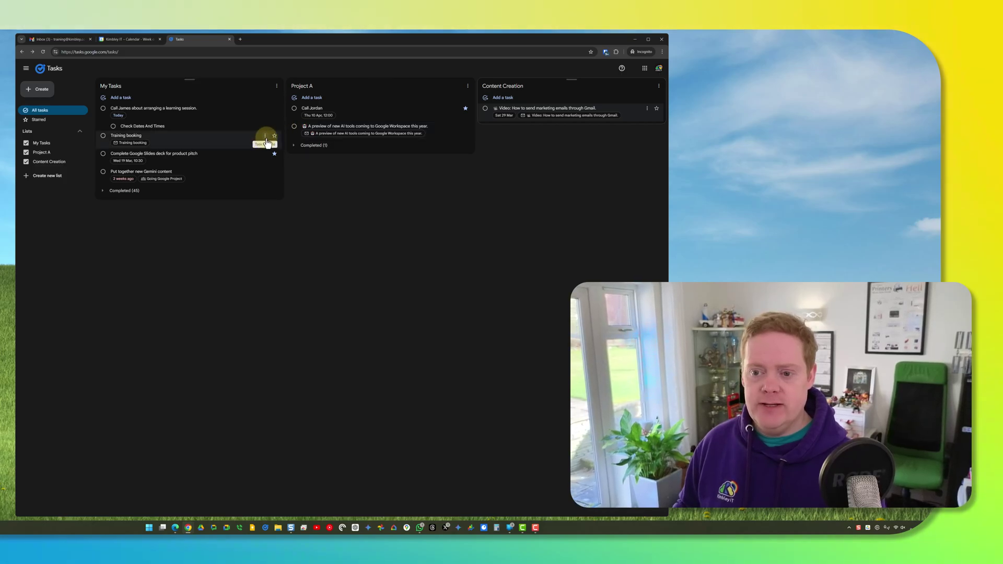
- Star Training booking, review the three starred tasks, then return to all task lists
click(275, 137)
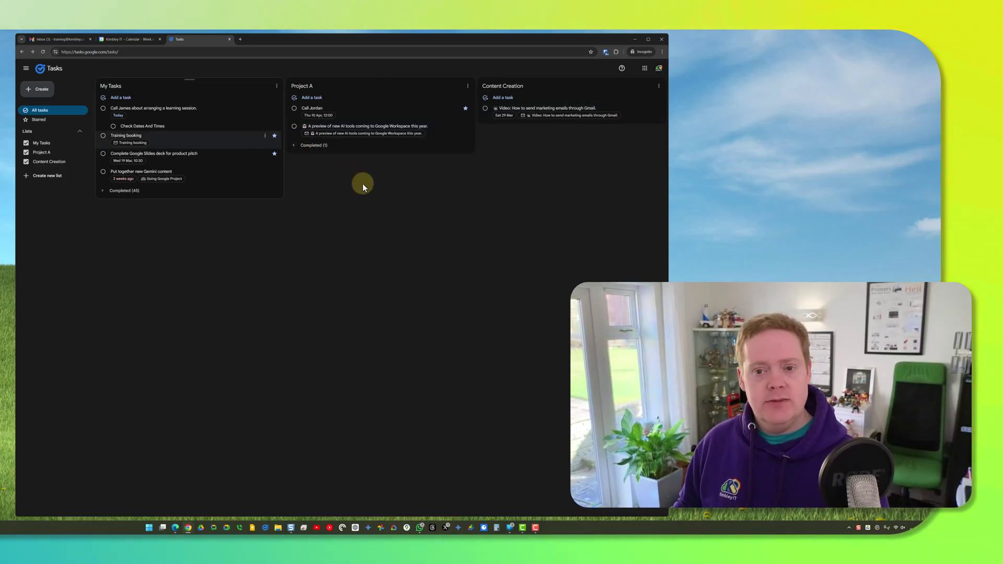
click(41, 122)
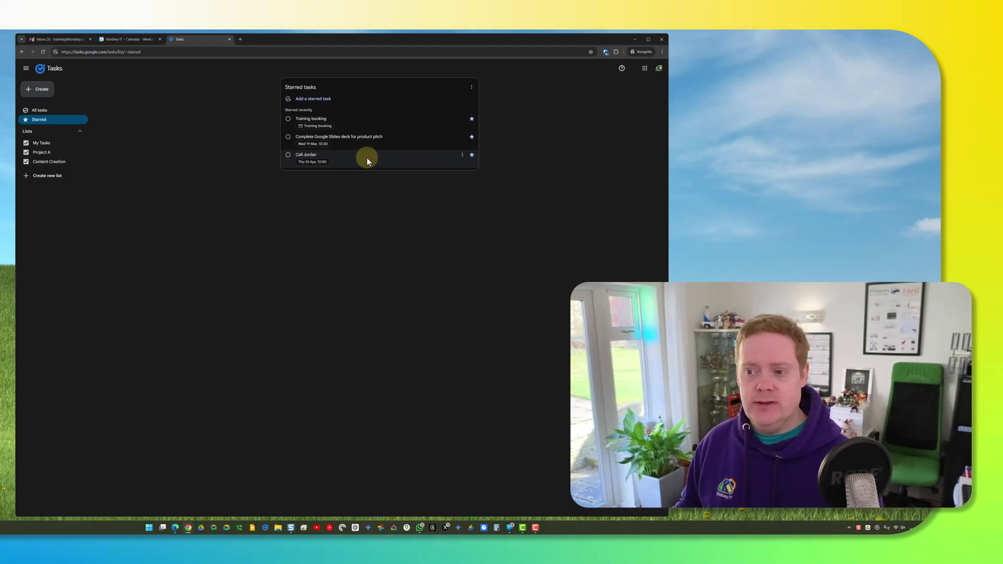
click(59, 115)
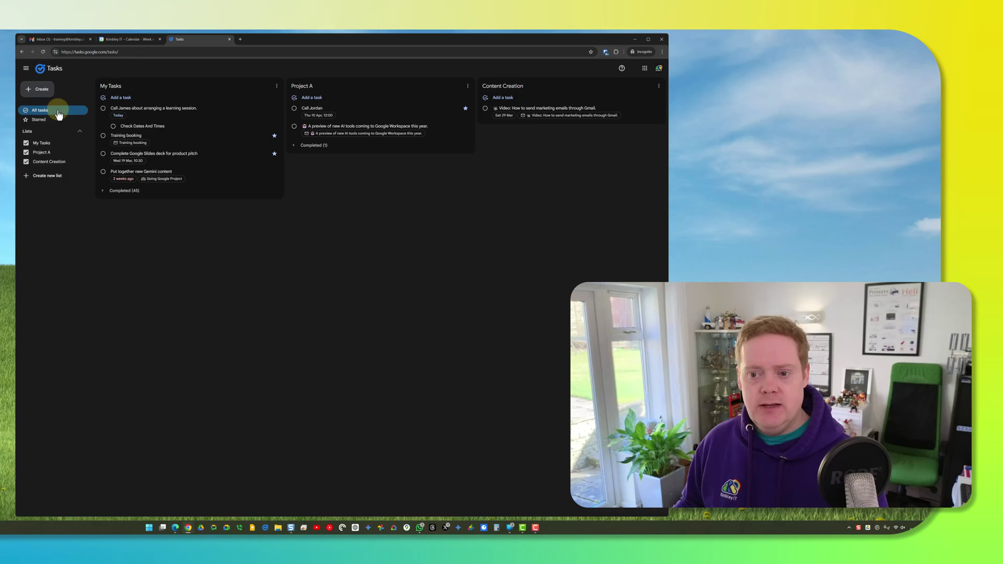
- Mark the learning-session call task complete (Completed reads 47) and switch to the Gmail inbox
click(103, 108)
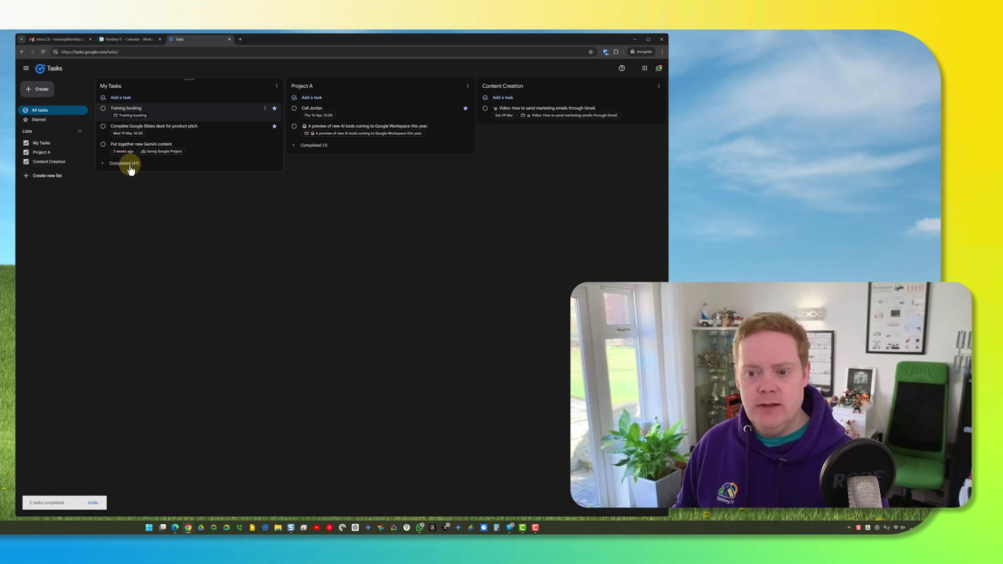
click(130, 165)
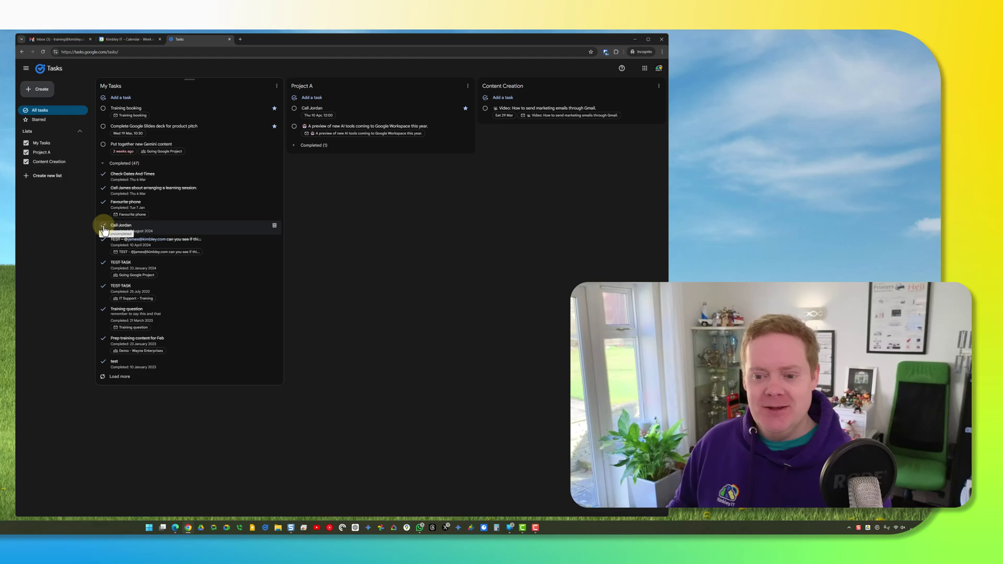
click(104, 227)
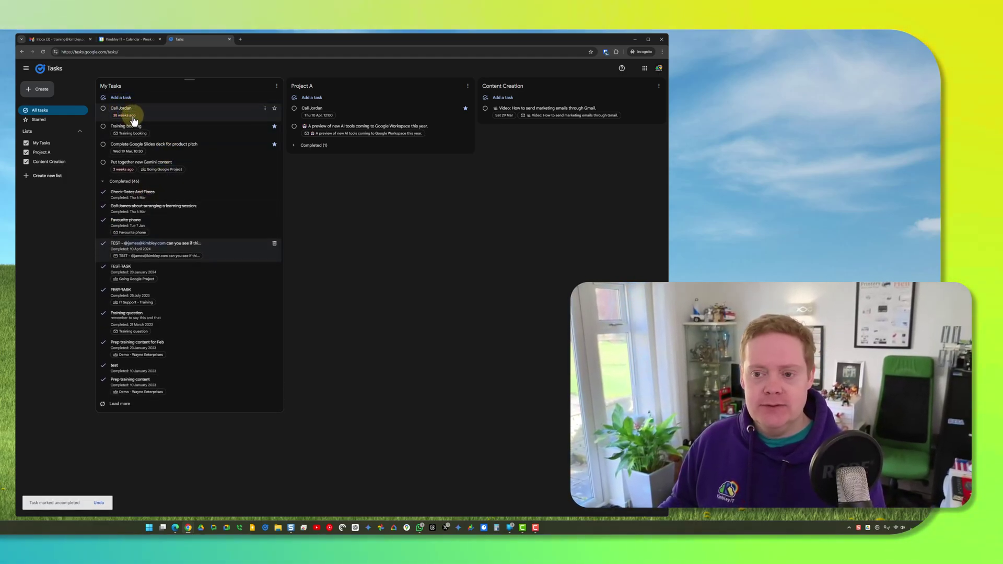
click(102, 181)
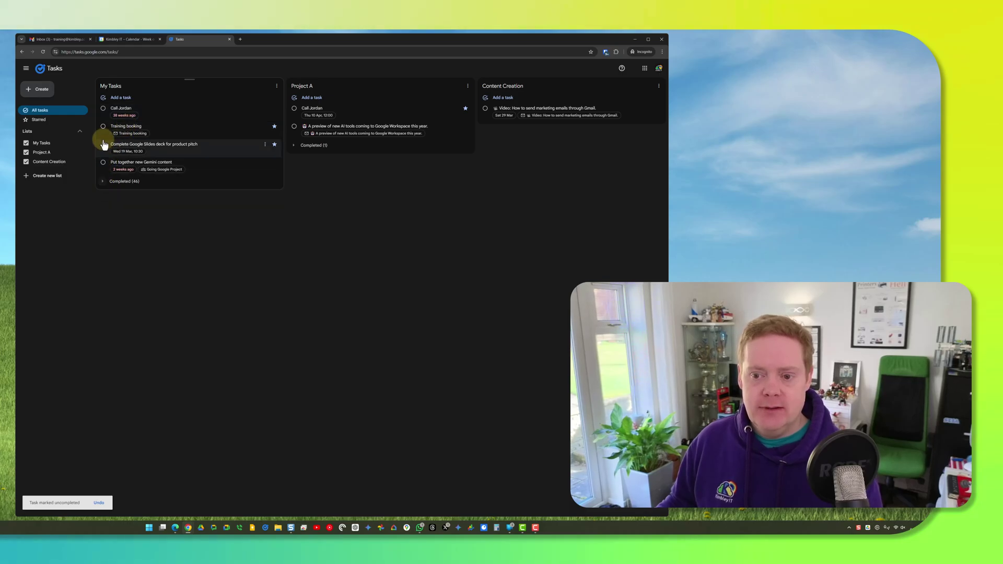
click(104, 111)
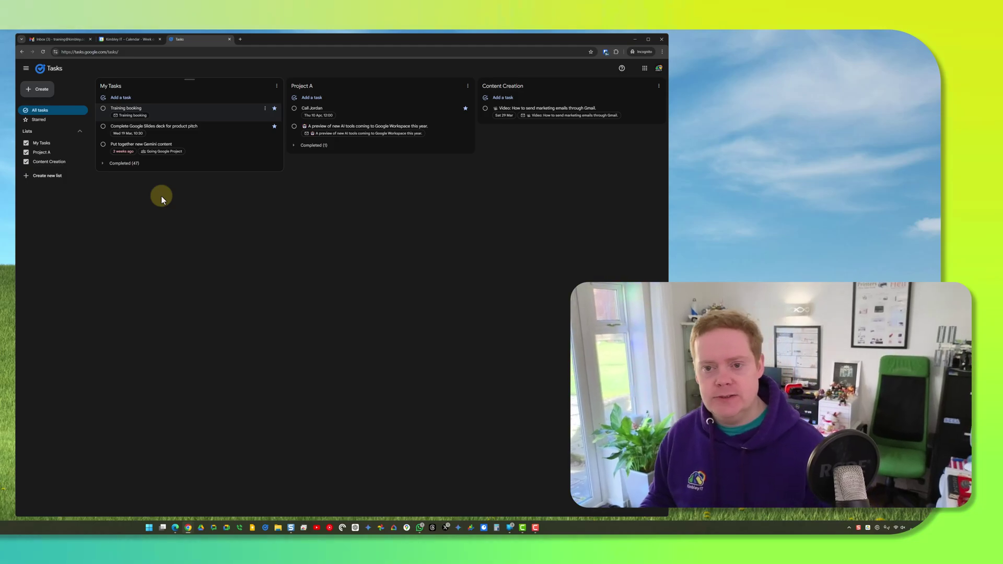
click(65, 41)
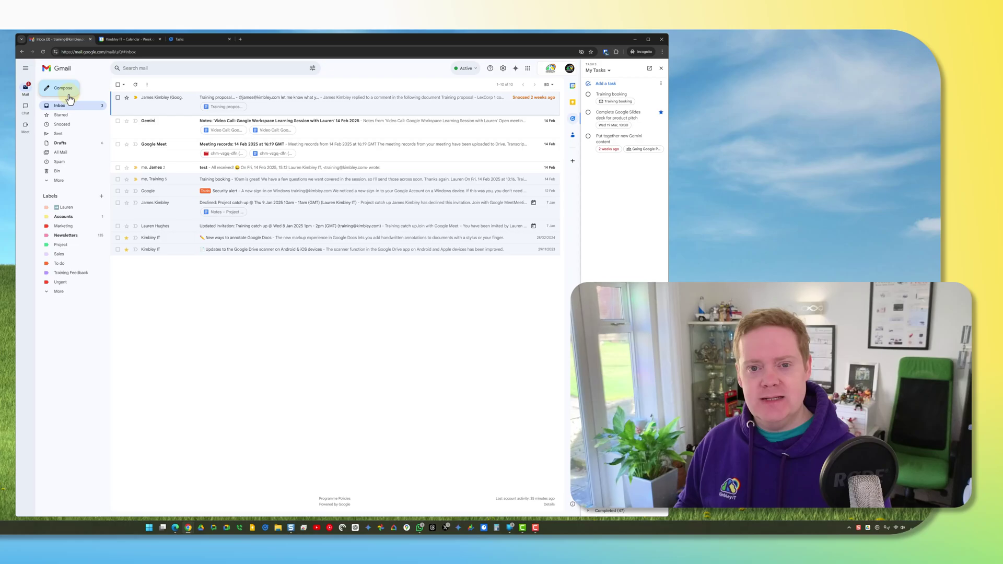
- Save the Training booking email as a task in My Tasks and check the task-list dropdown
click(166, 183)
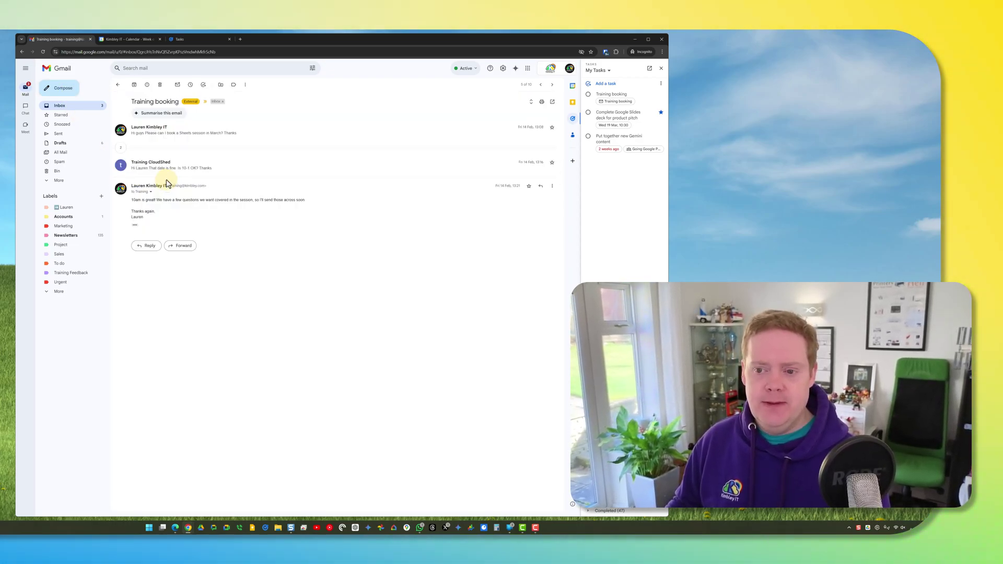
click(203, 91)
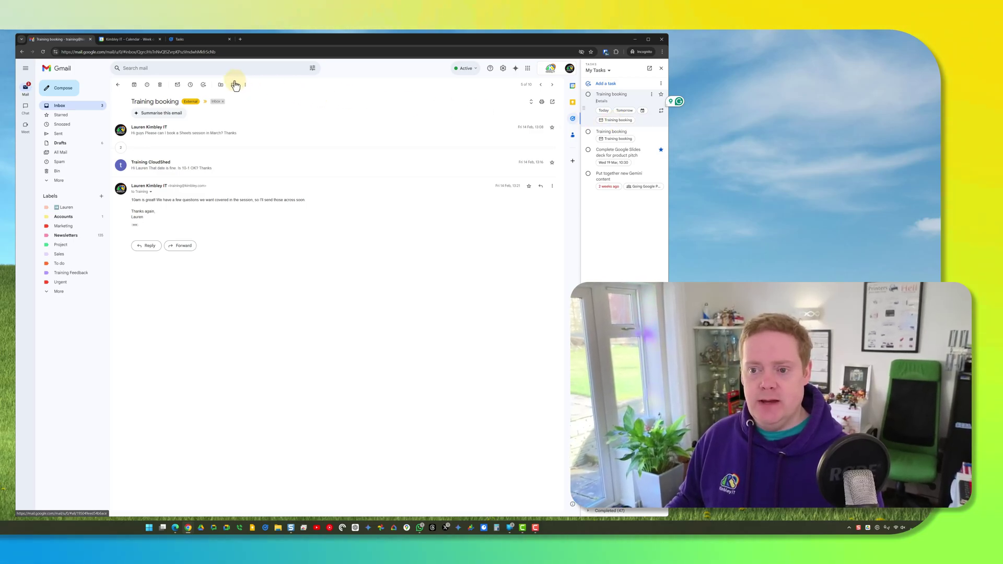
click(606, 71)
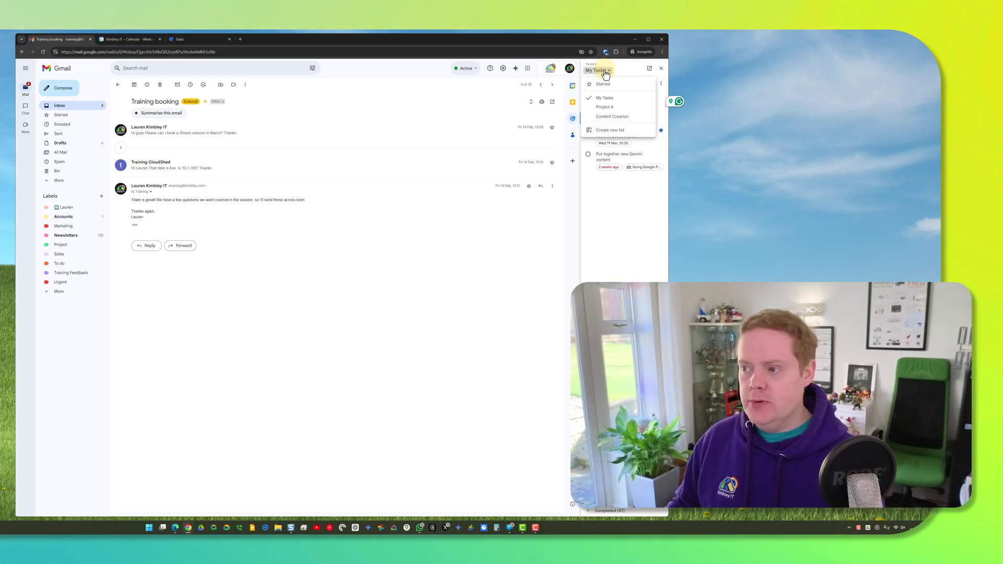
click(604, 98)
click(589, 94)
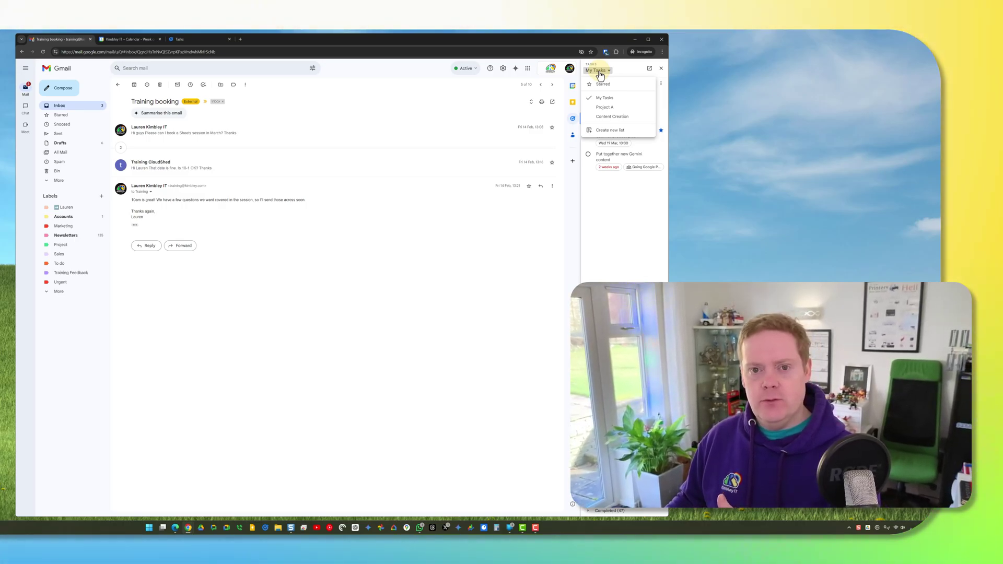
click(600, 75)
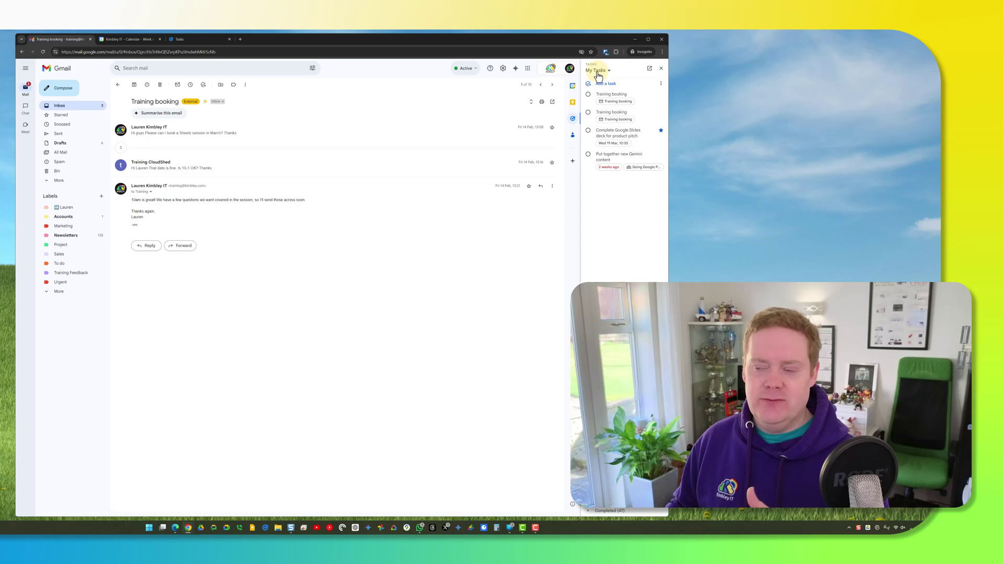
- Move the Training booking task into Project A and open its linked email in another tab
click(205, 41)
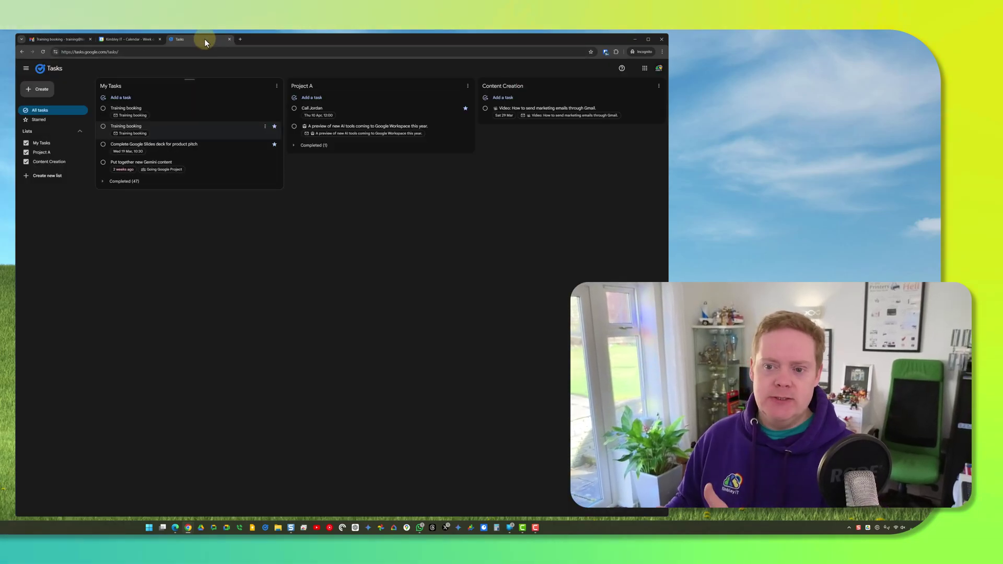
drag(177, 111, 385, 109)
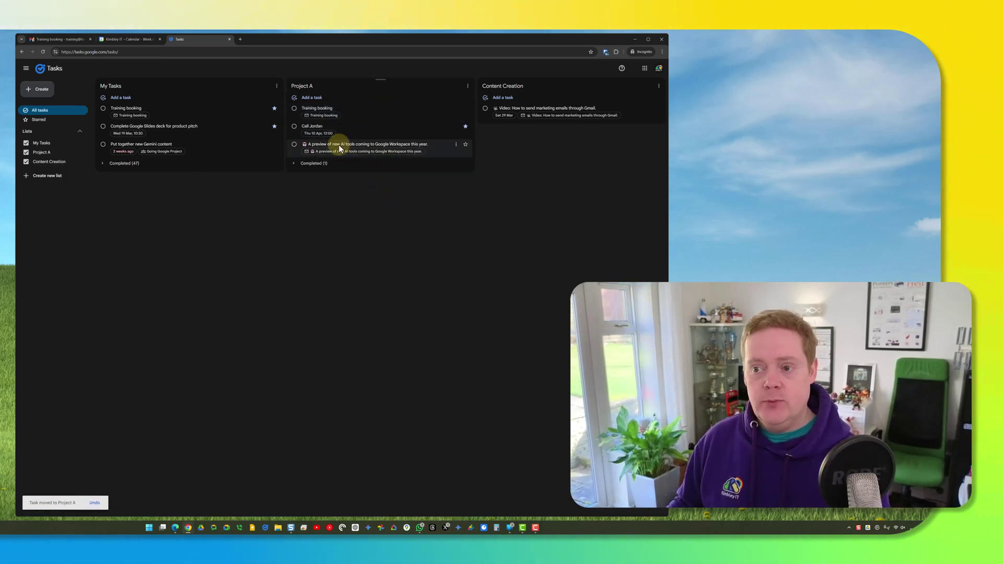
click(332, 116)
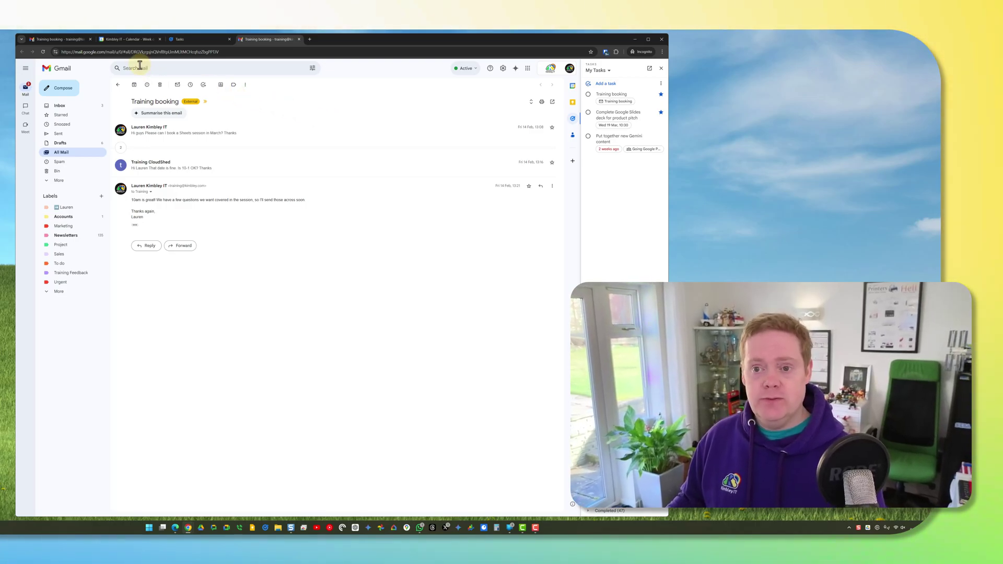
click(179, 41)
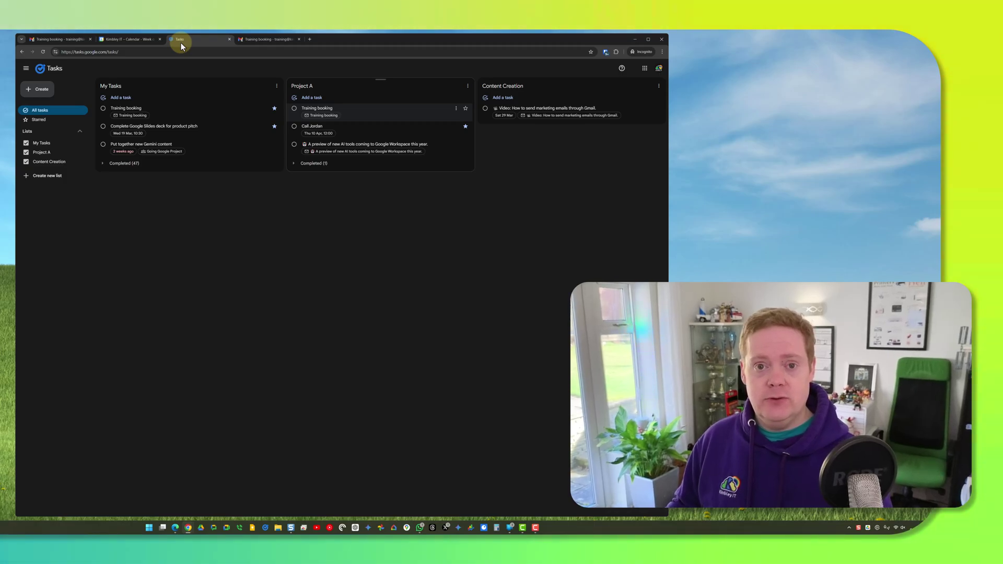
- Open Google Calendar and toggle the Tasks view on and back off
click(139, 42)
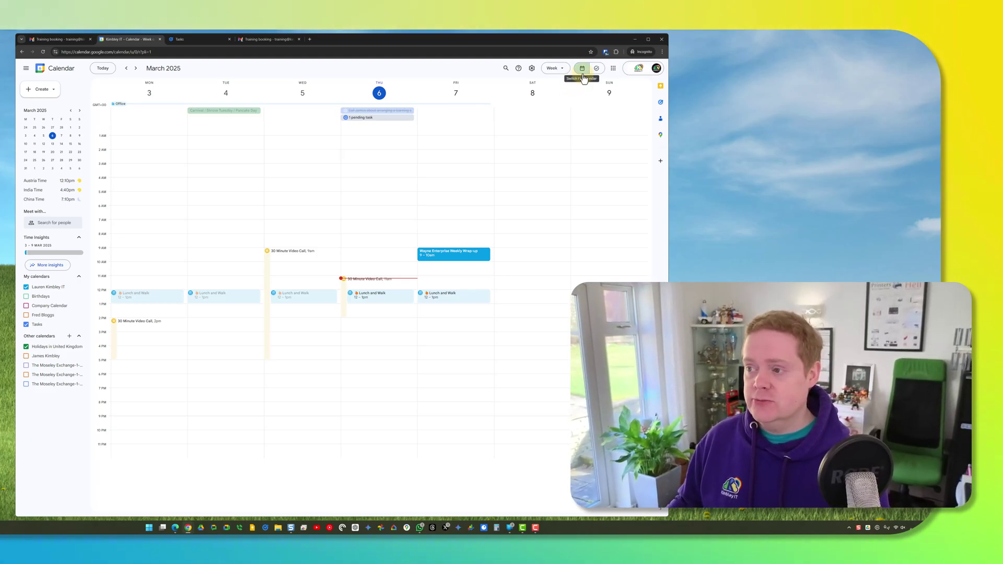
click(596, 75)
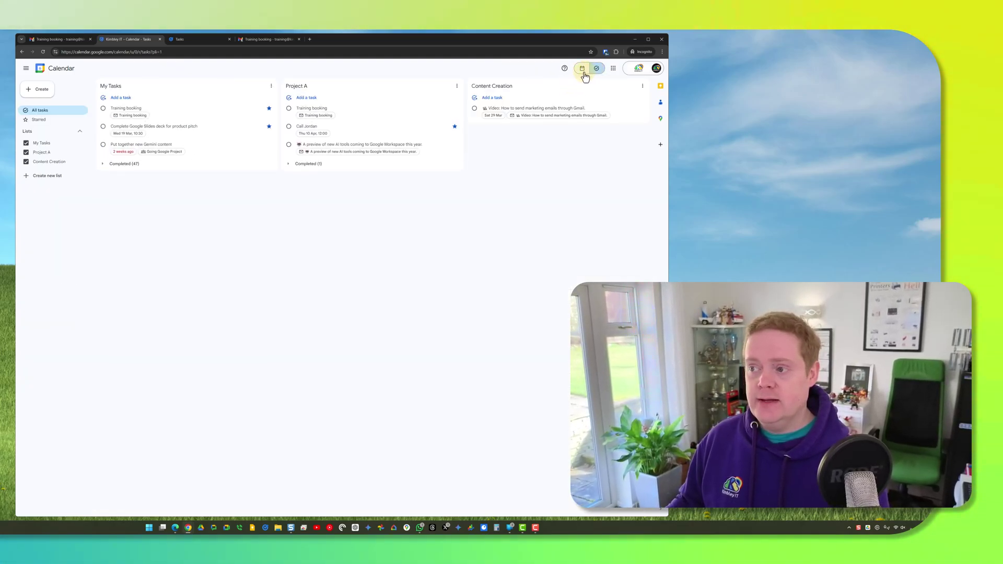
click(583, 76)
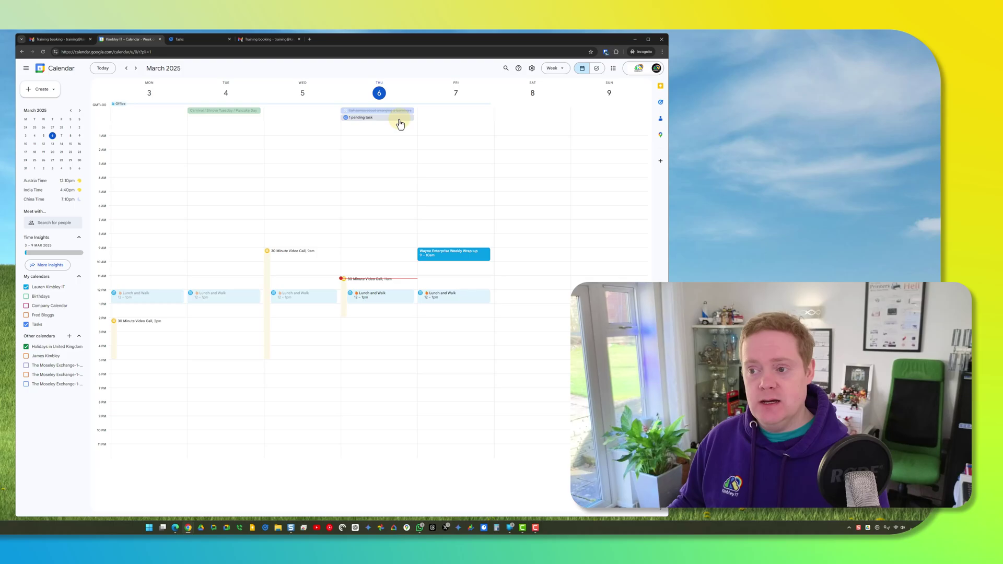
- Check Thursday's completed call task and the pending 'Put together new Gemini content' task
click(367, 114)
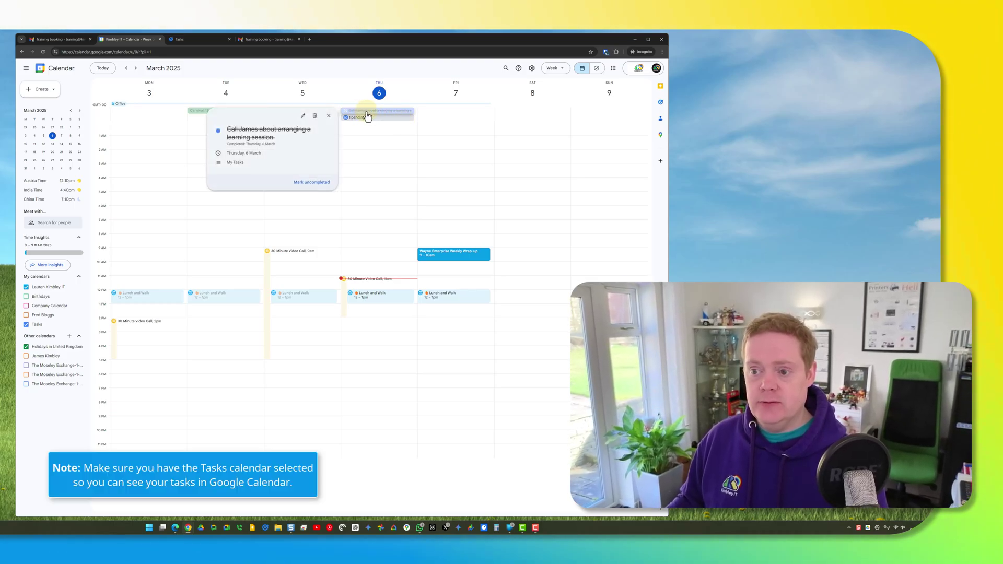
click(377, 118)
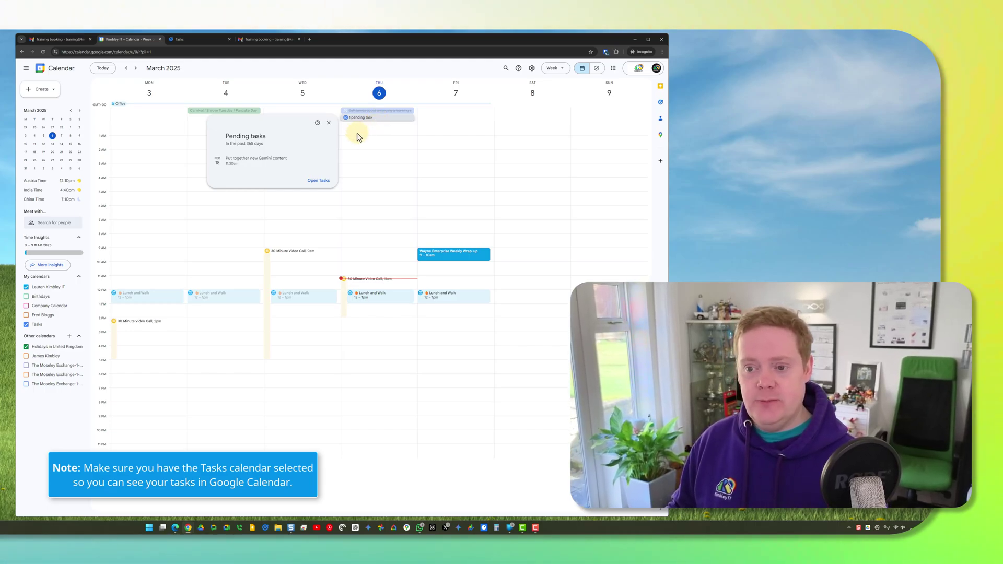
mouse_move(287, 163)
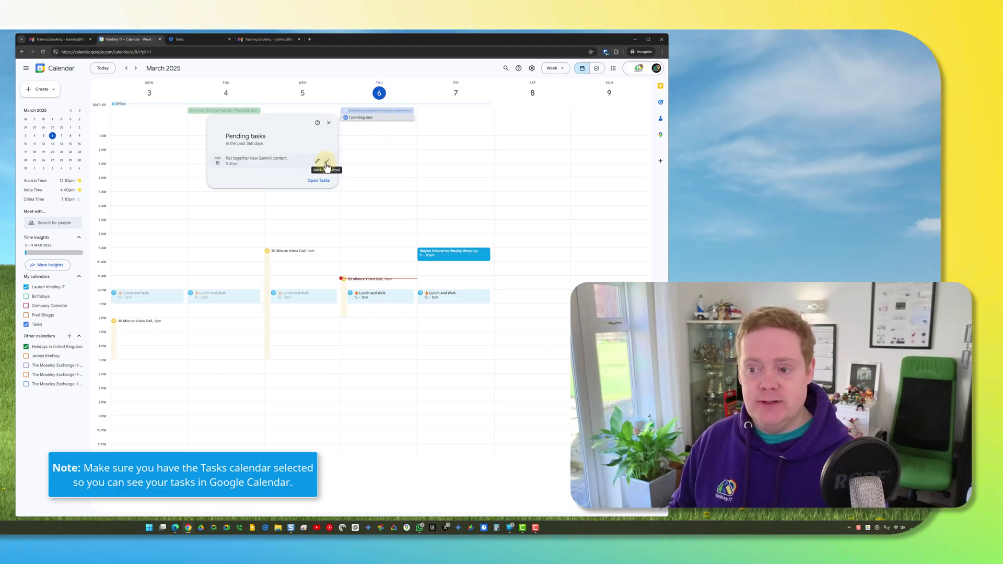
click(369, 111)
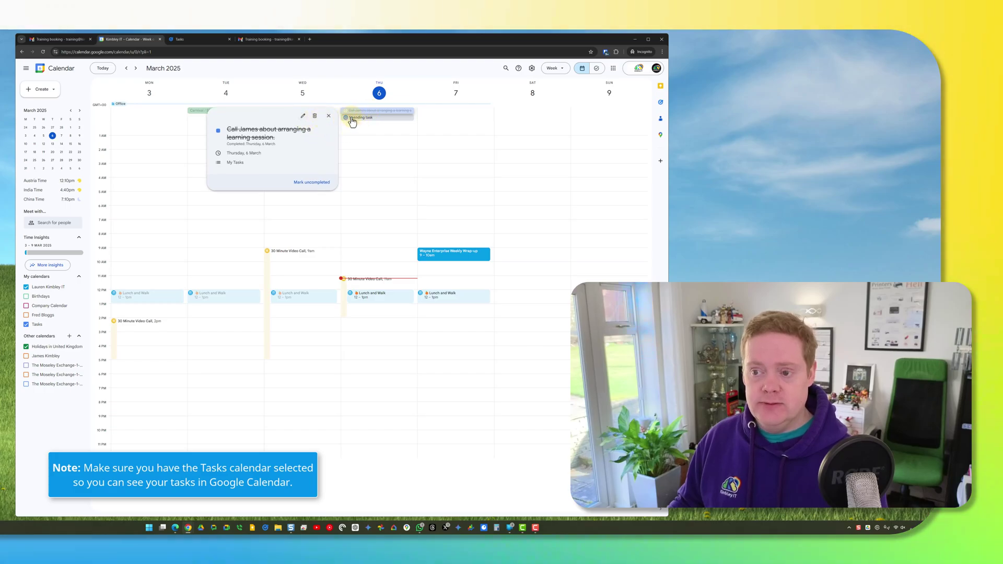
click(355, 118)
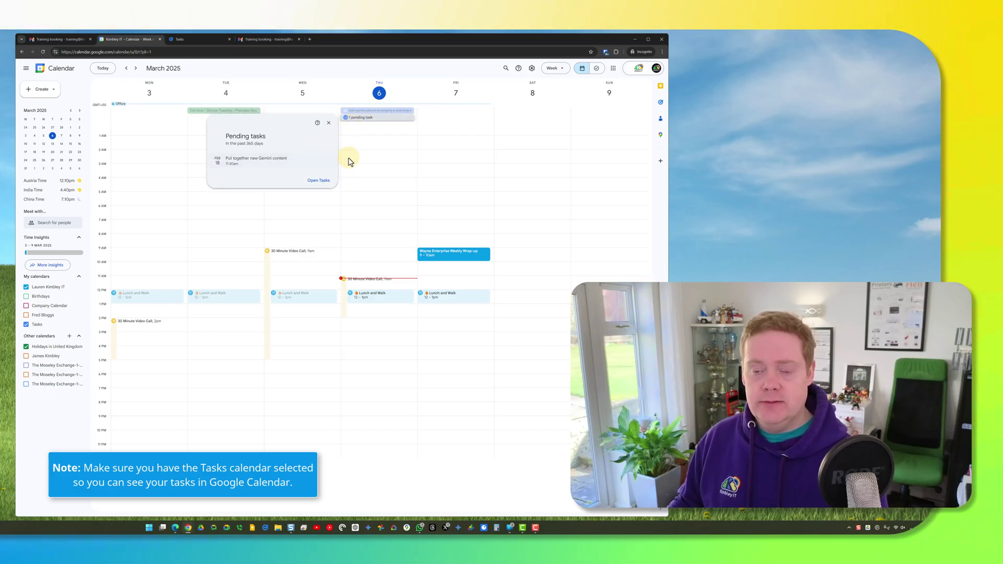
- Return to Gmail and show the Going Google Project space's Tasks list
click(180, 41)
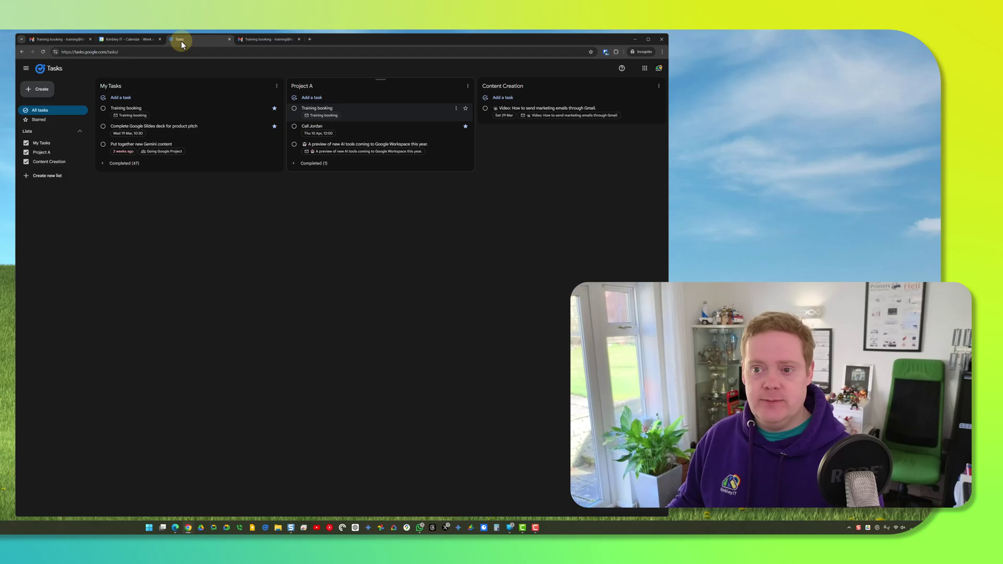
click(131, 40)
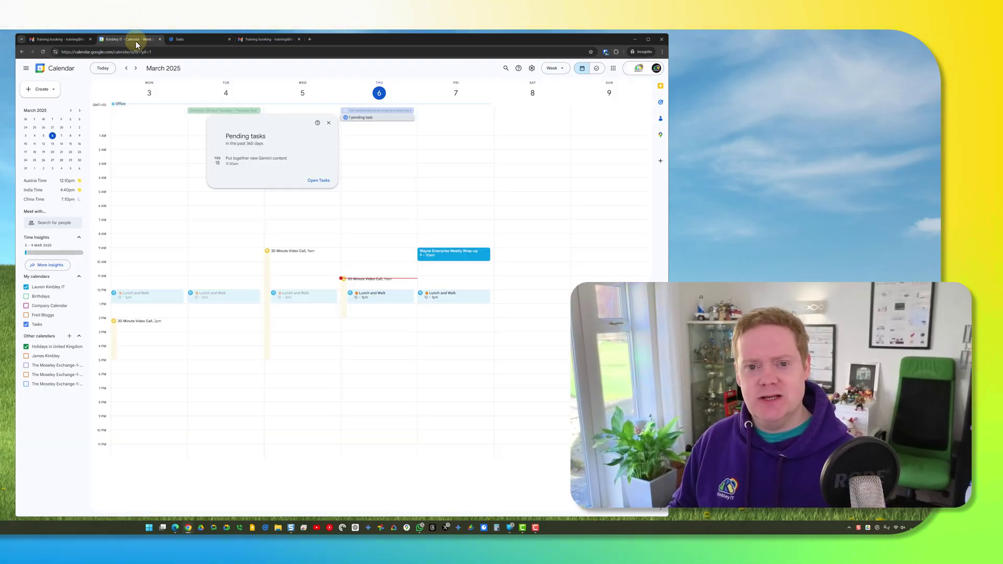
click(76, 41)
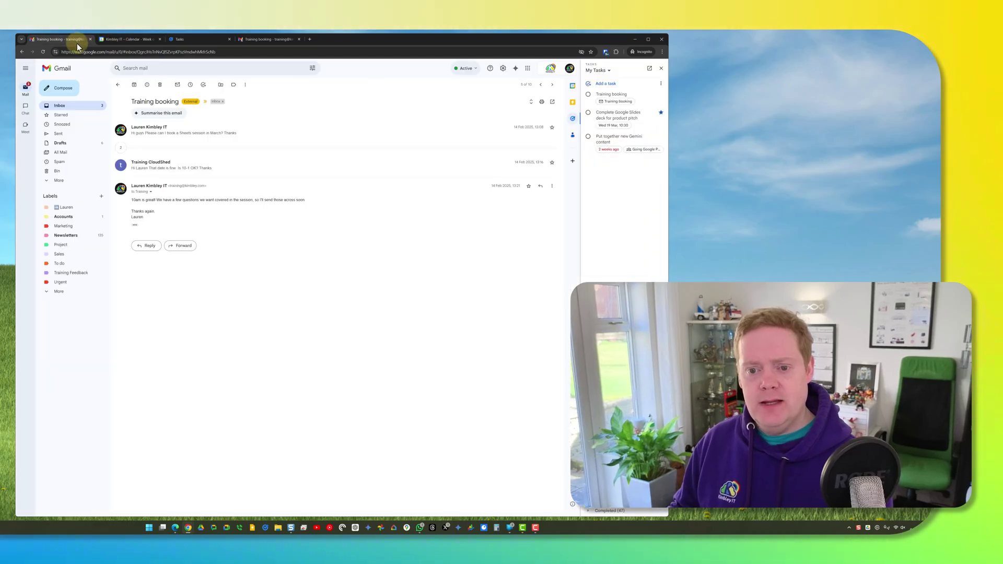
mouse_move(25, 107)
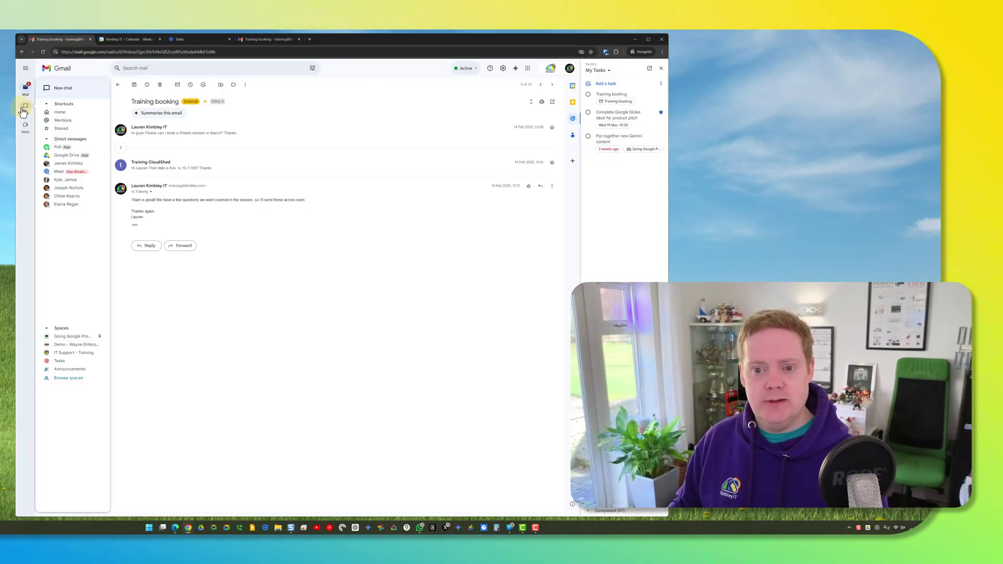
click(78, 336)
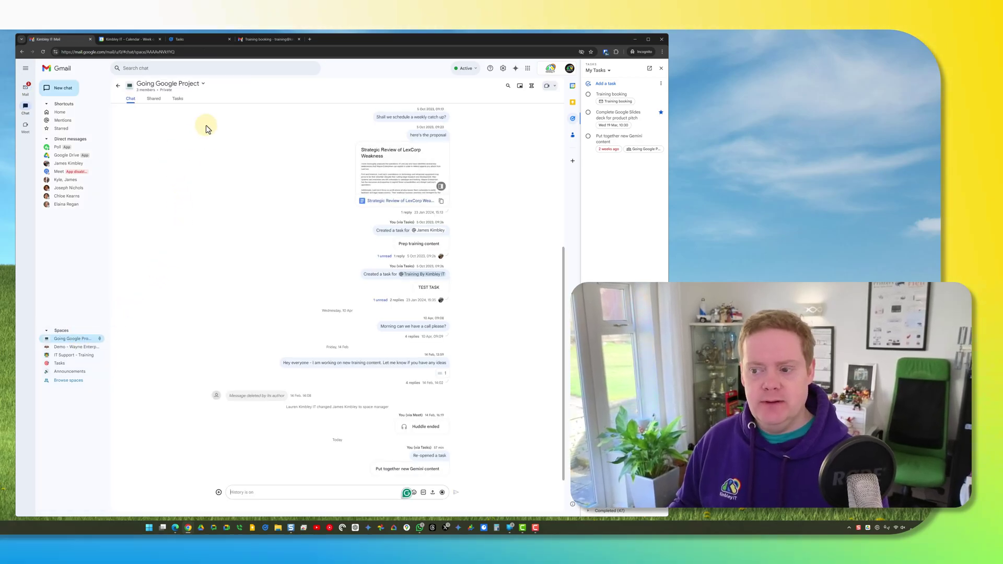
click(179, 99)
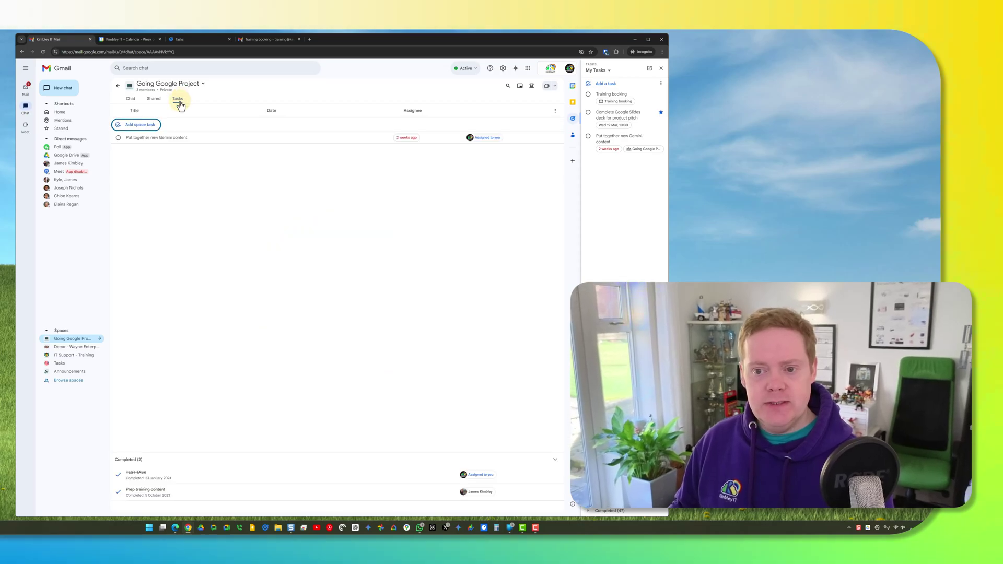
- Draft a space task 'Test Task' due tomorrow at 08:30, assigned to yourself
click(153, 128)
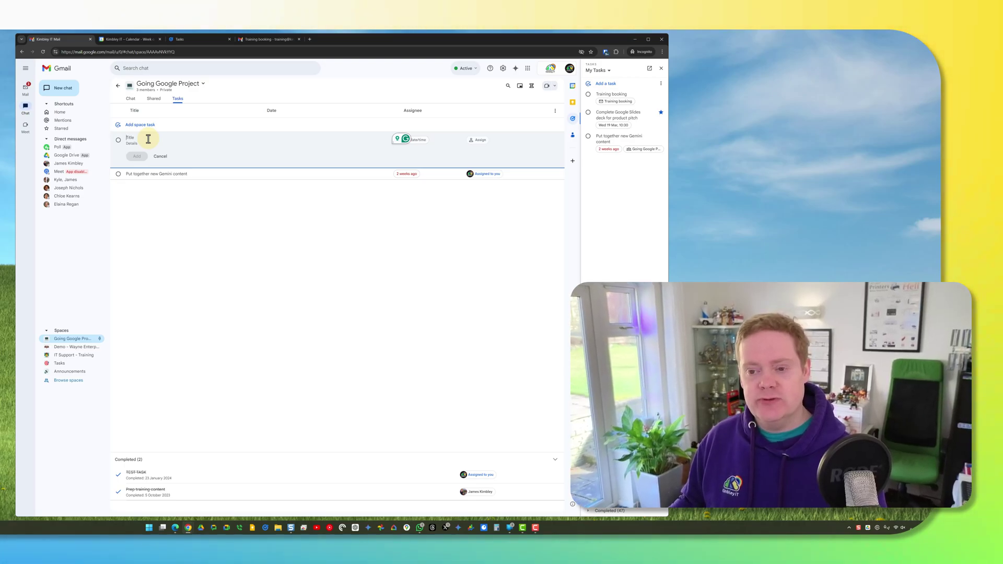
text(Te)
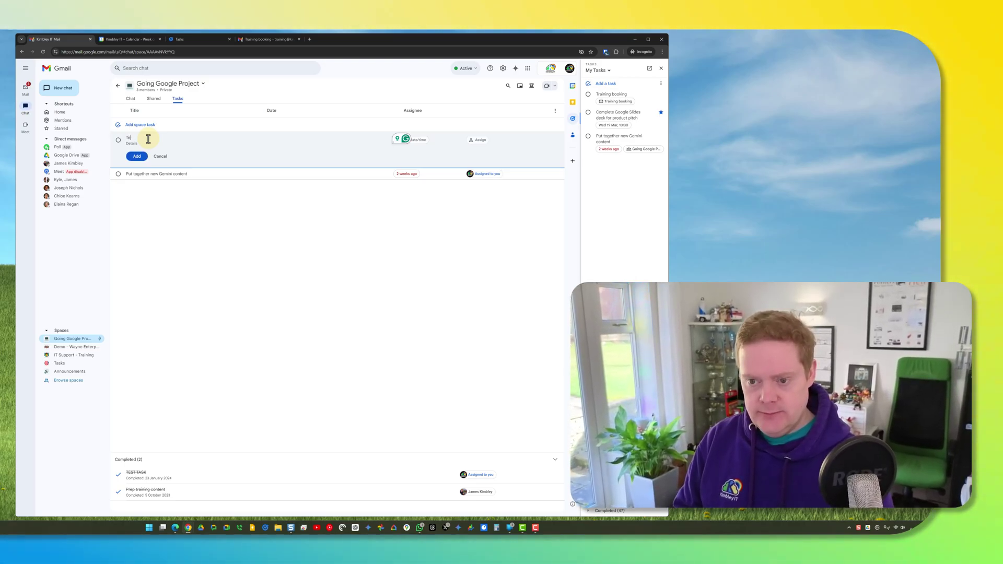
text(st Task)
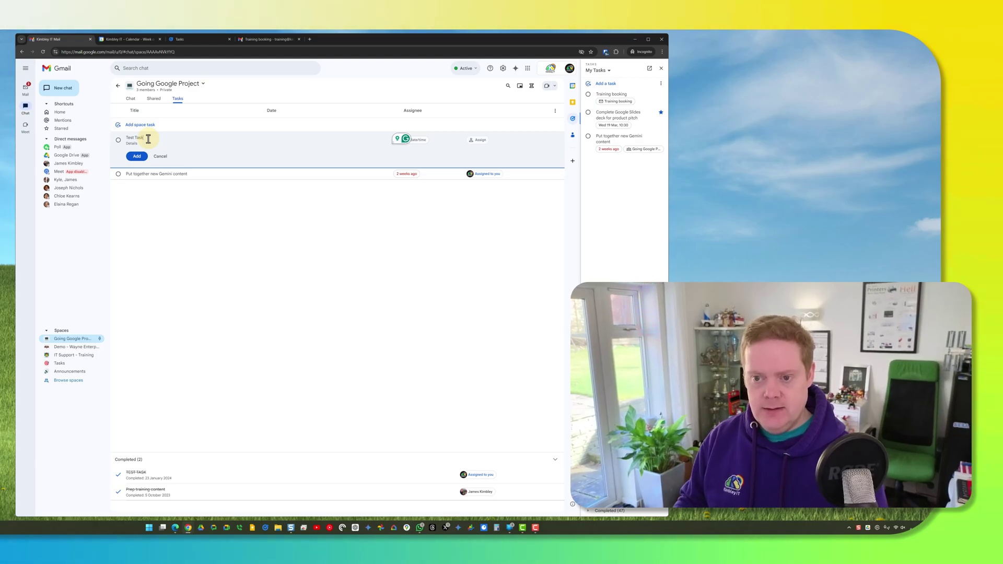
click(420, 140)
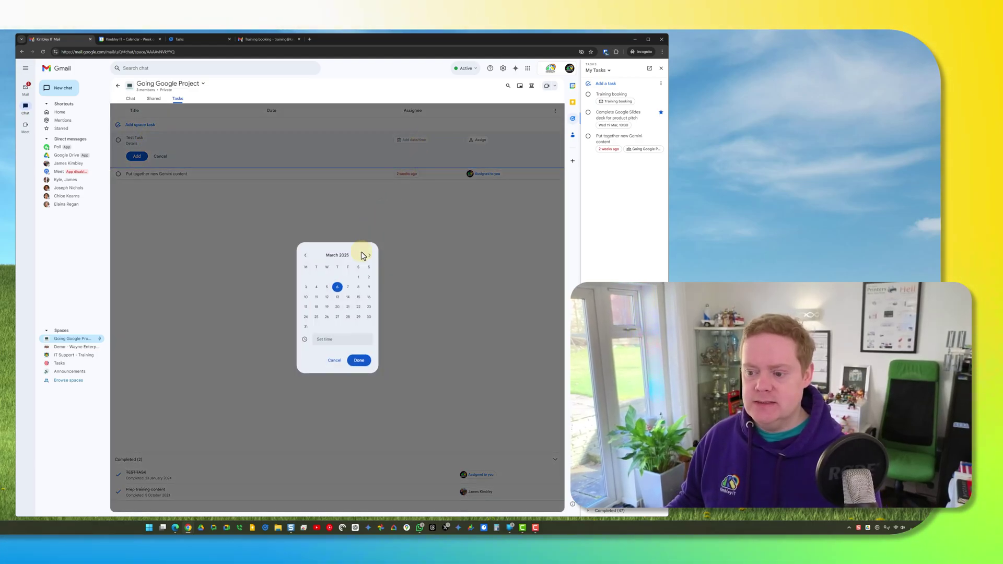
click(348, 287)
click(343, 341)
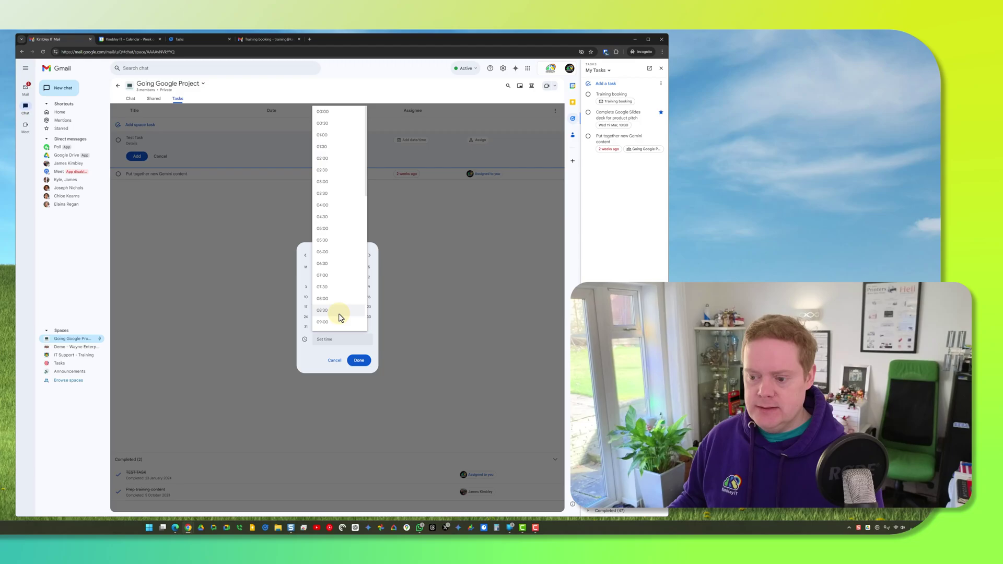
click(340, 313)
click(359, 361)
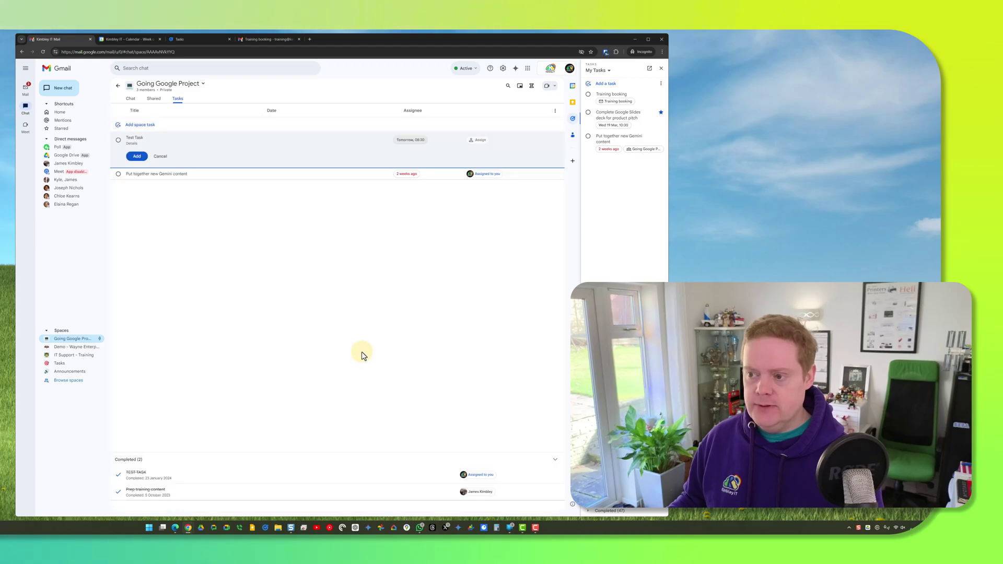
click(472, 143)
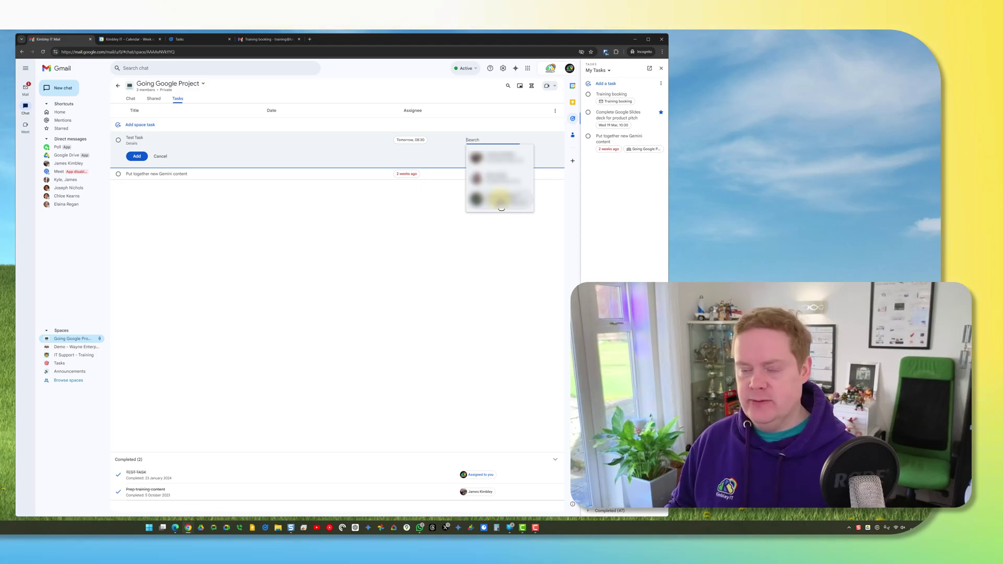
click(501, 207)
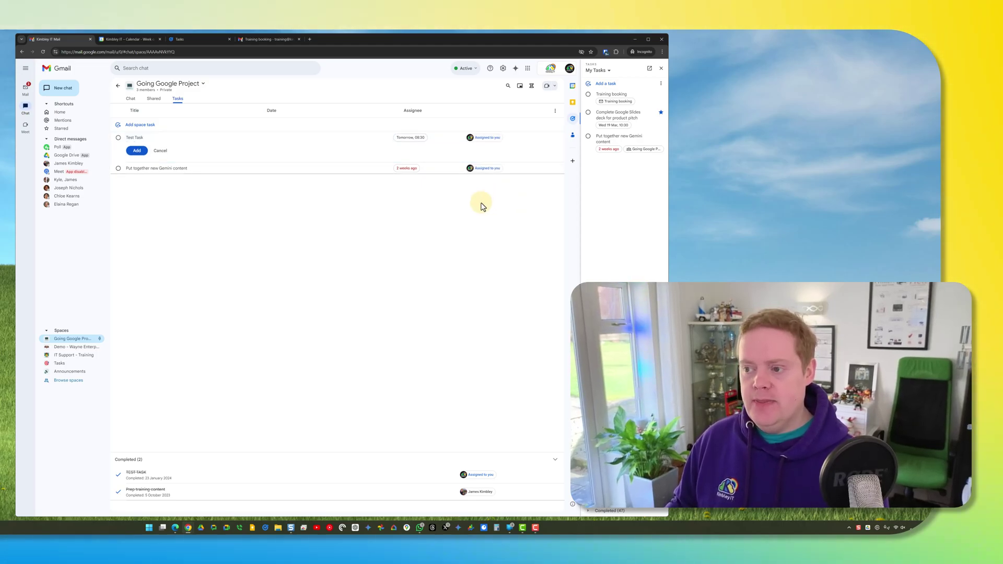
- Save the new Test Task and open its linked Going Google Project space
click(136, 152)
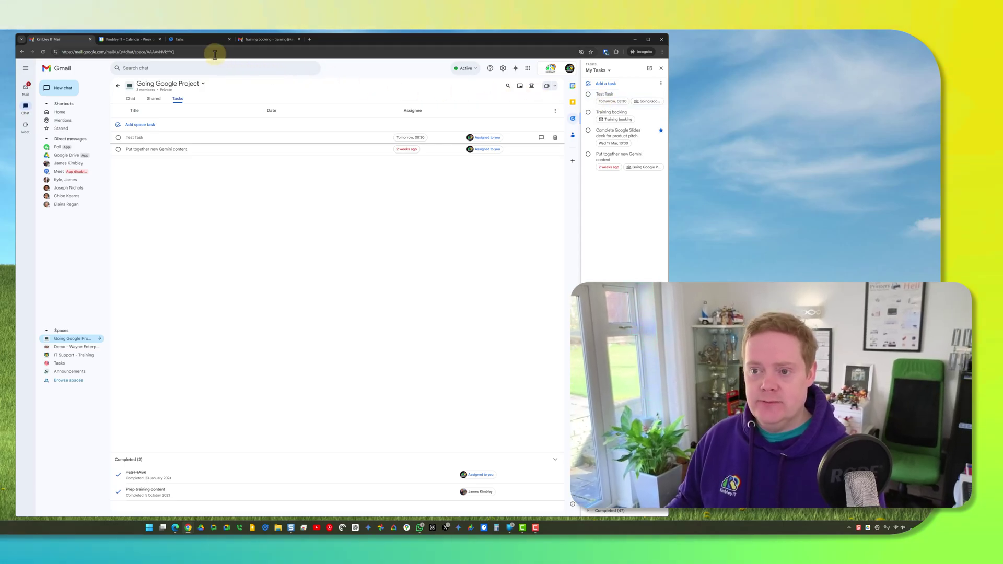
click(213, 40)
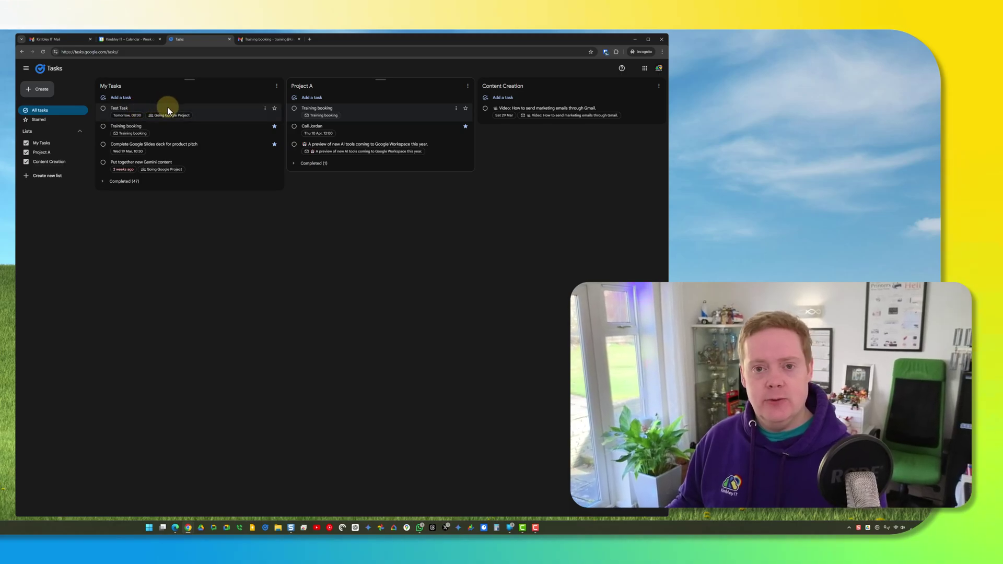
click(172, 118)
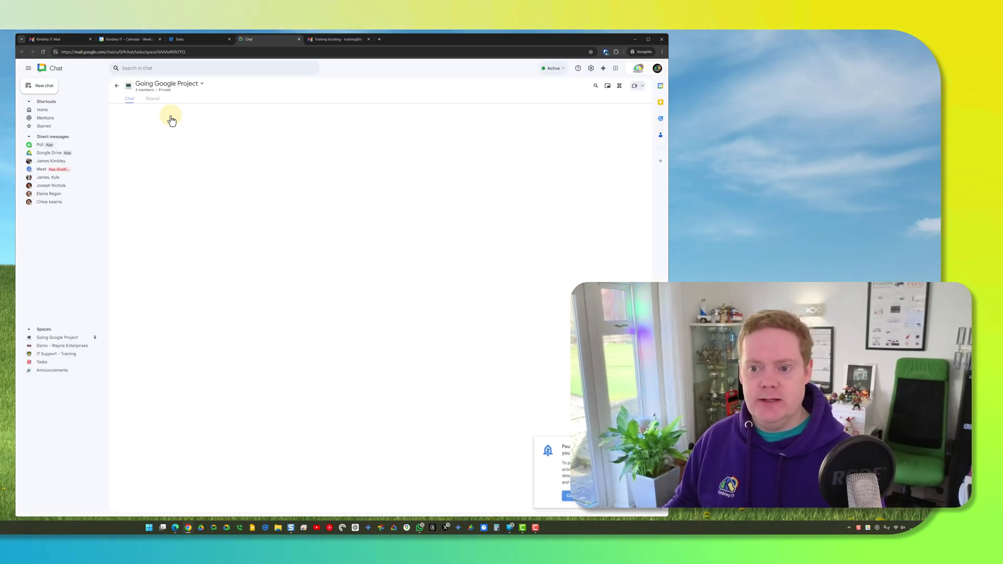
- Mark Test Task complete in Google Tasks, then return to the Going Google Project chat
click(201, 40)
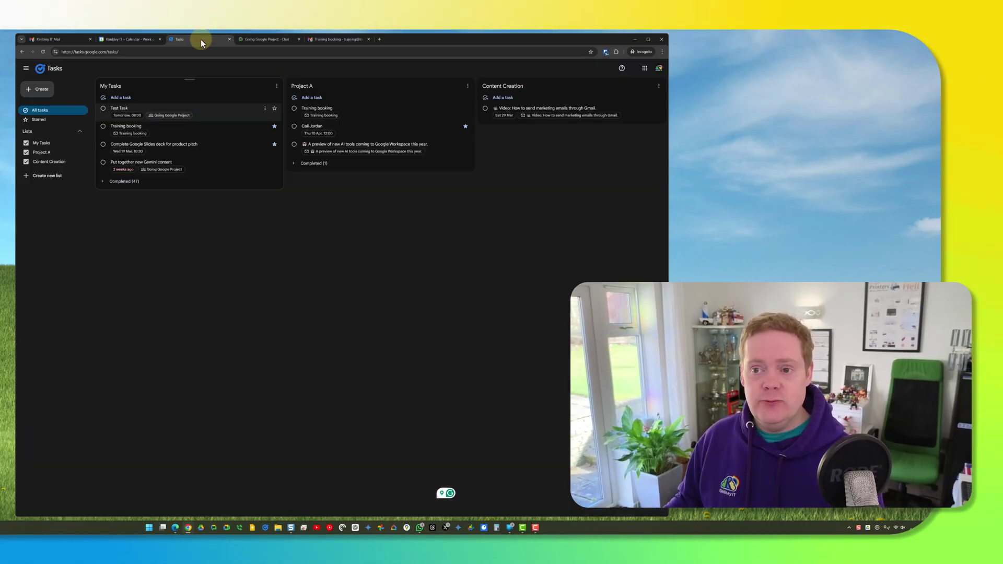
click(104, 111)
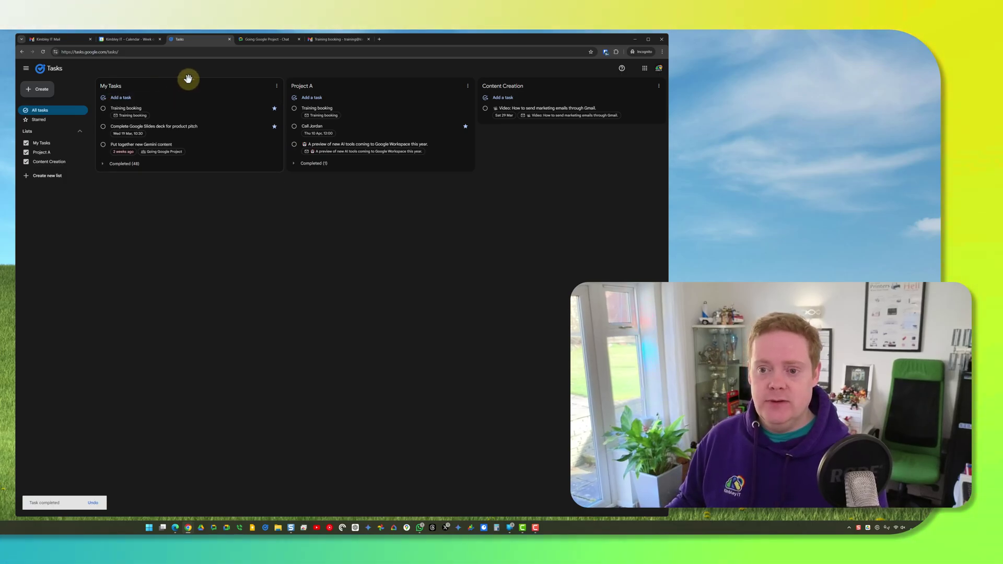
click(250, 41)
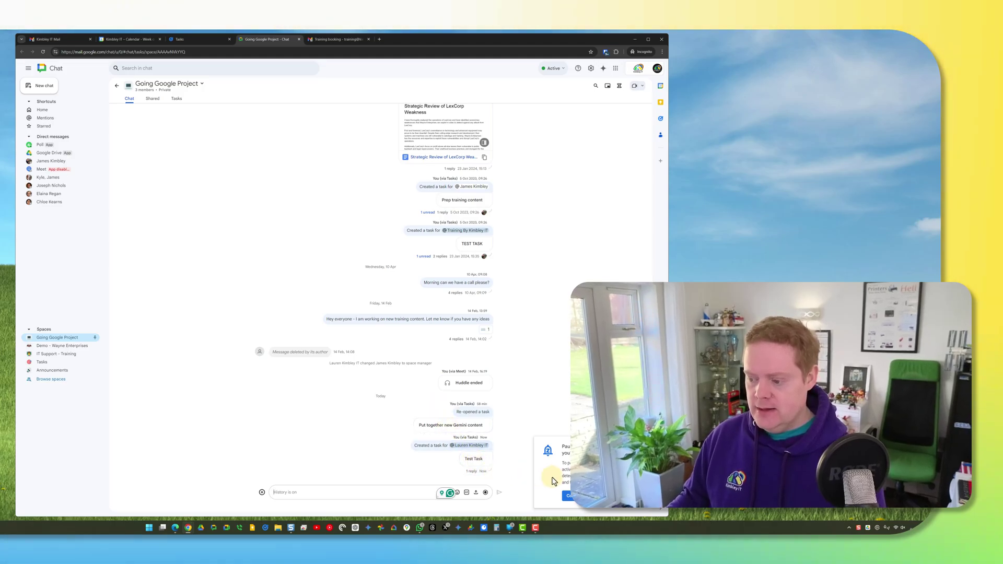
click(515, 466)
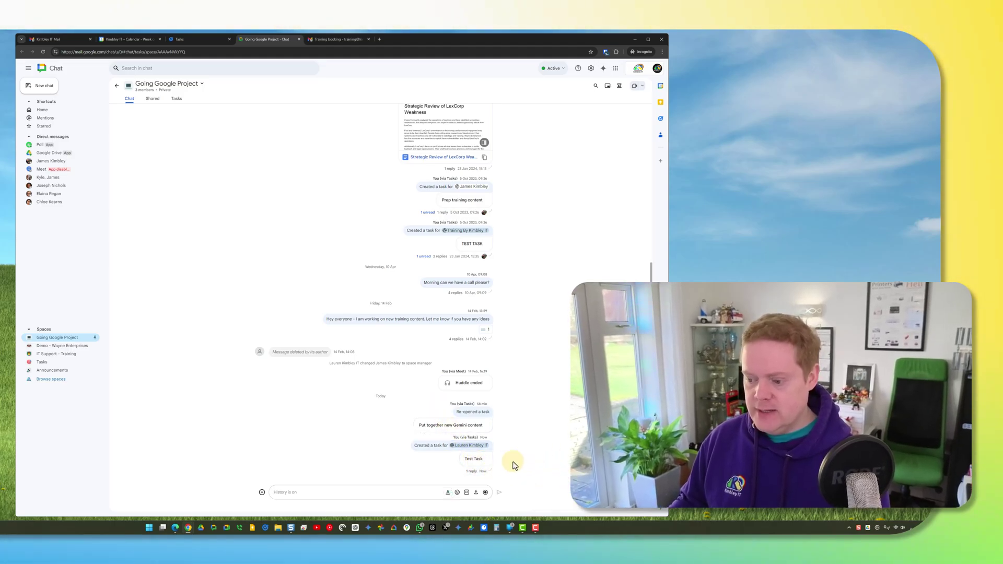
click(472, 471)
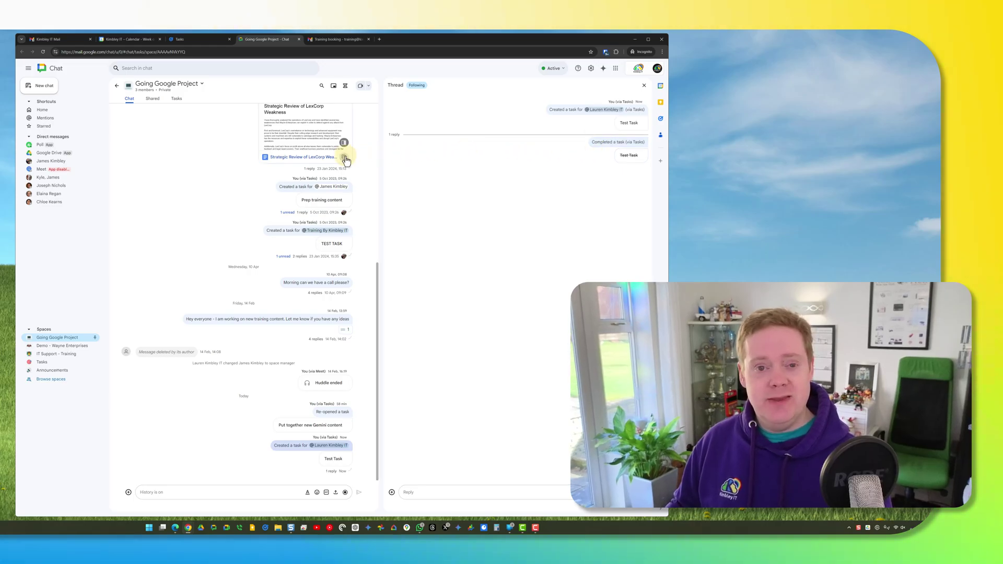
click(179, 104)
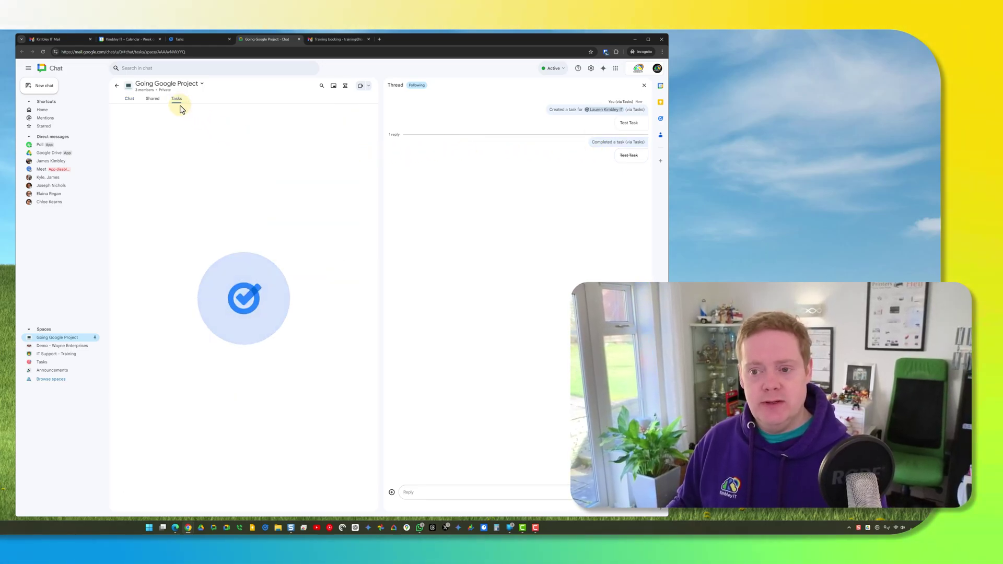
click(644, 86)
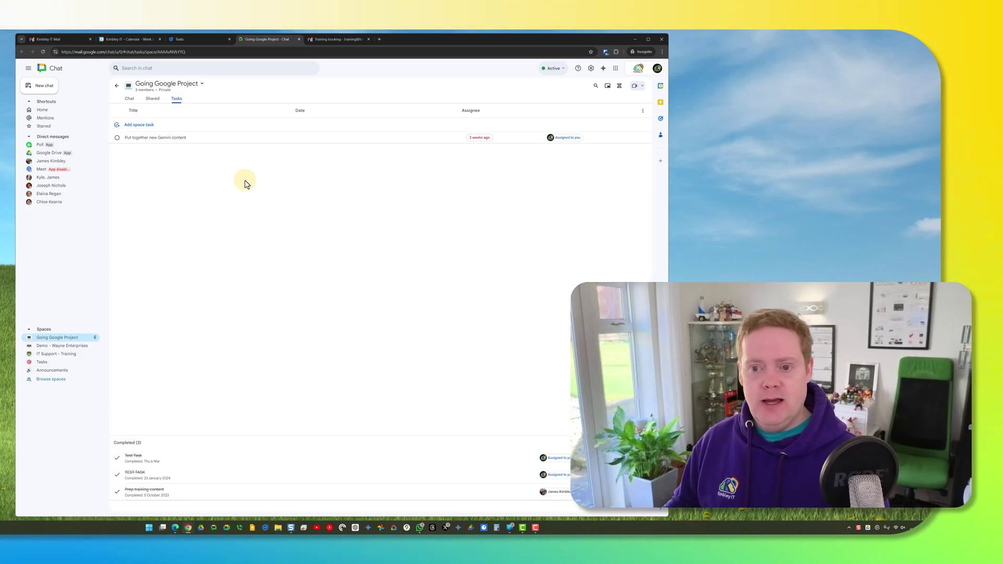
click(132, 102)
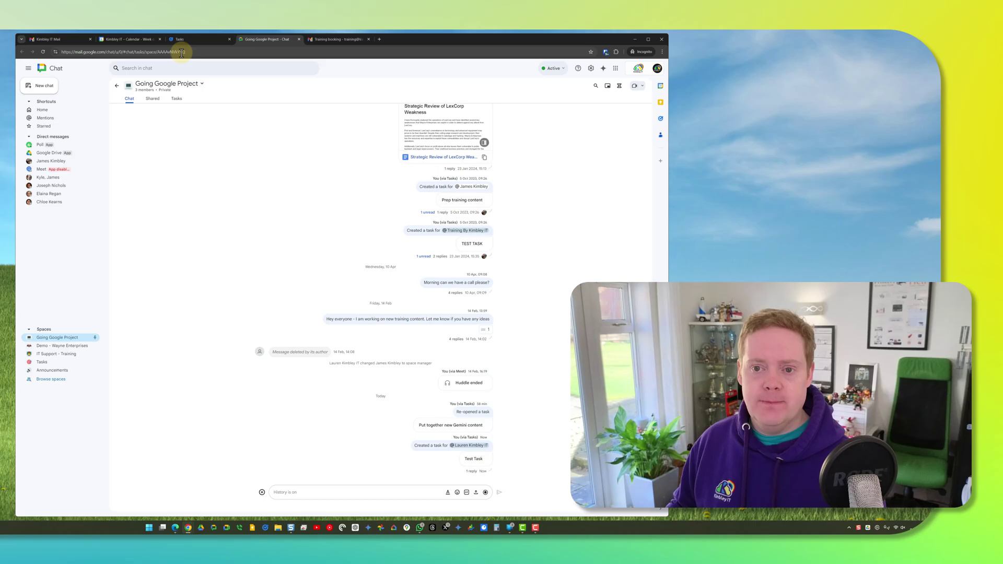
- Return to the Google Tasks homepage showing the My Tasks, Project A and Content Creation lists
click(190, 39)
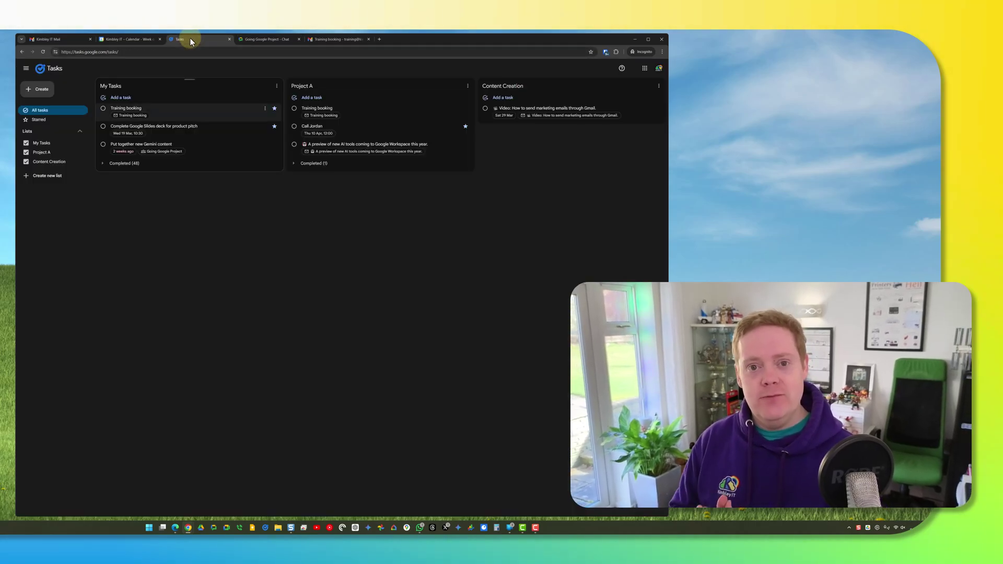